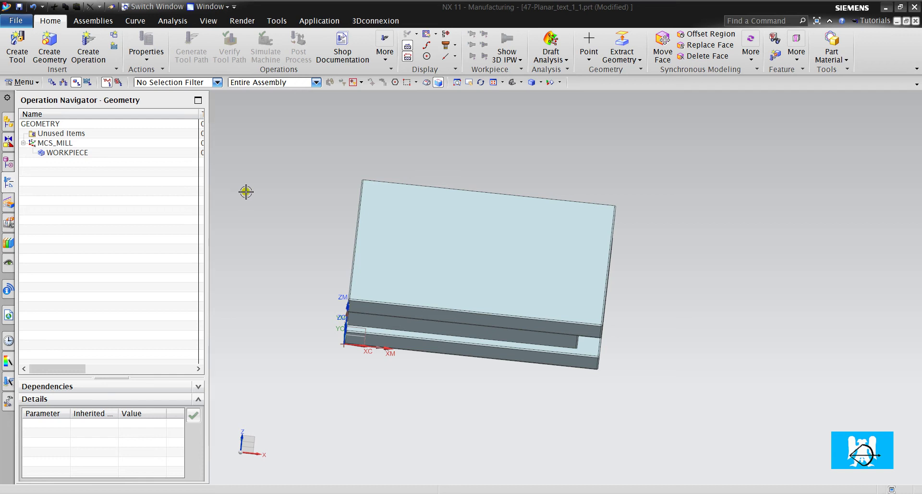
# Step: Open Create Operation and compare the mill_planar and hole_making operation types
pyautogui.click(88, 46)
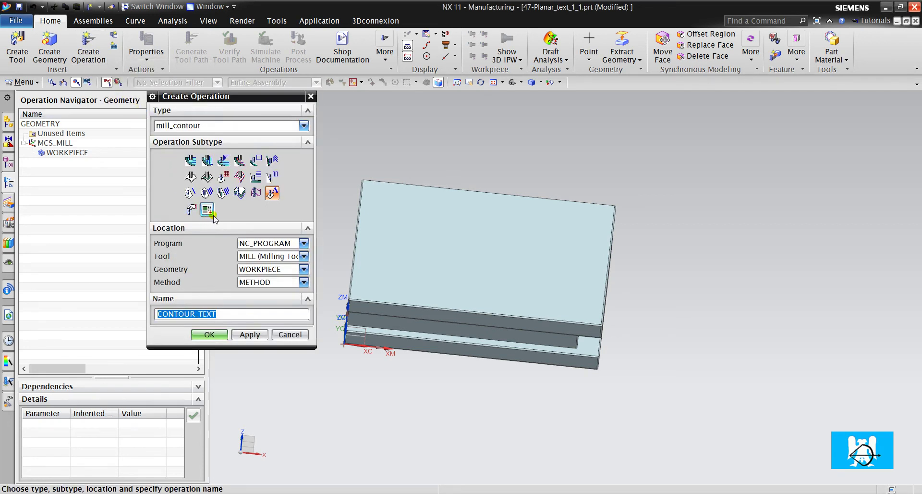
pyautogui.click(192, 125)
pyautogui.click(192, 135)
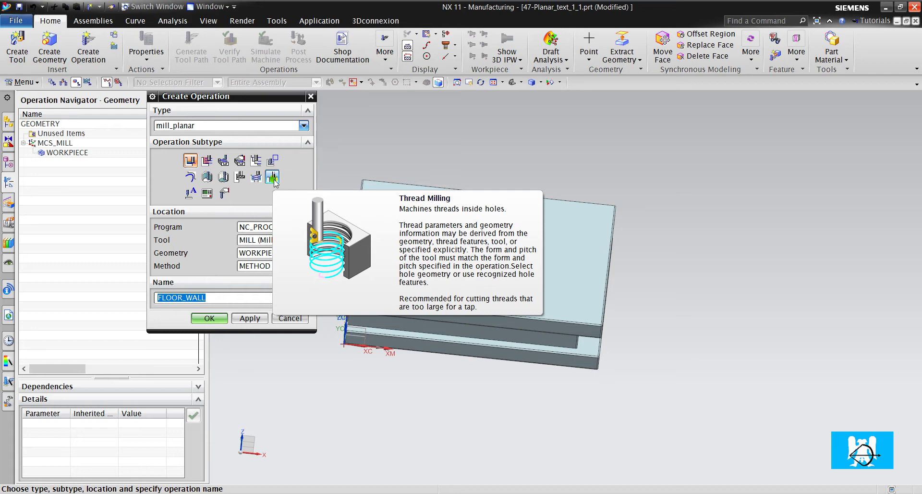
pyautogui.click(242, 125)
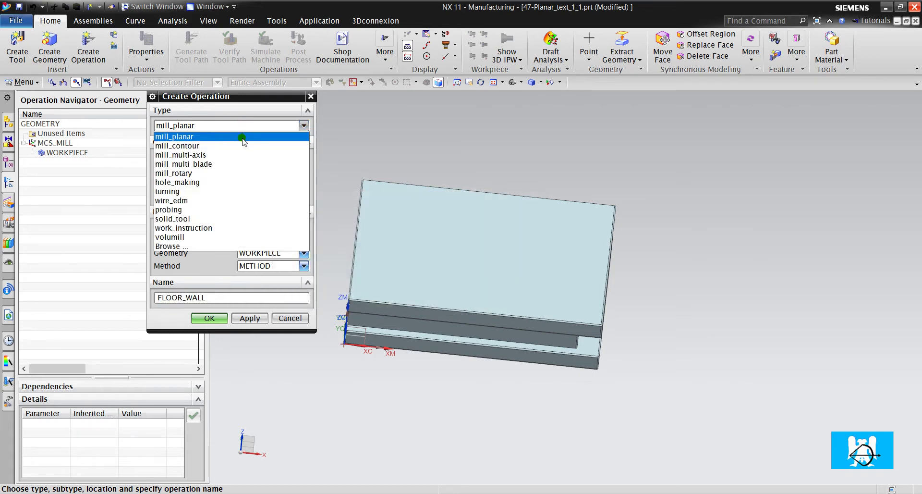
pyautogui.click(202, 183)
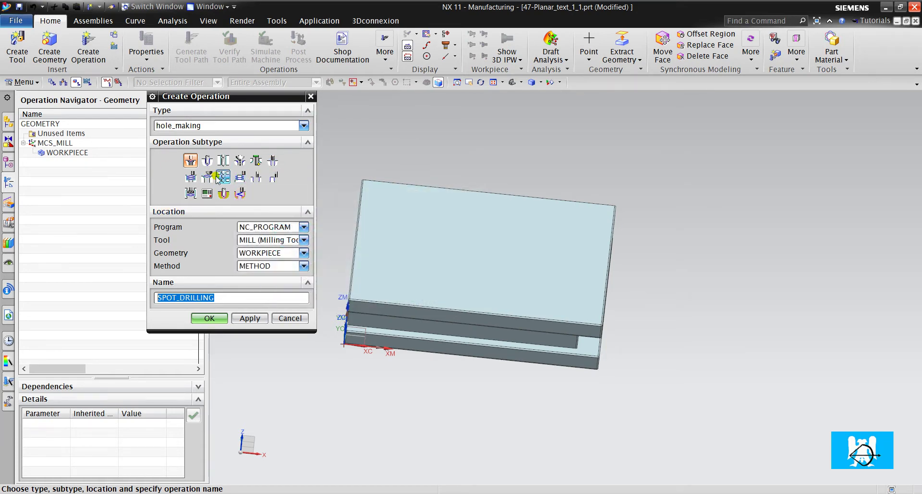
# Step: Check mill_contour, then return the type to mill_planar with the FLOOR_WALL subtype
pyautogui.click(227, 126)
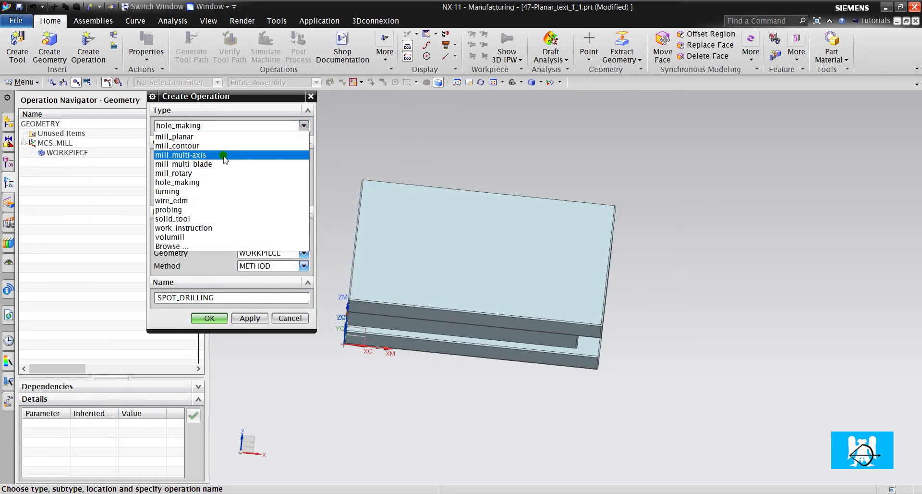
pyautogui.click(226, 136)
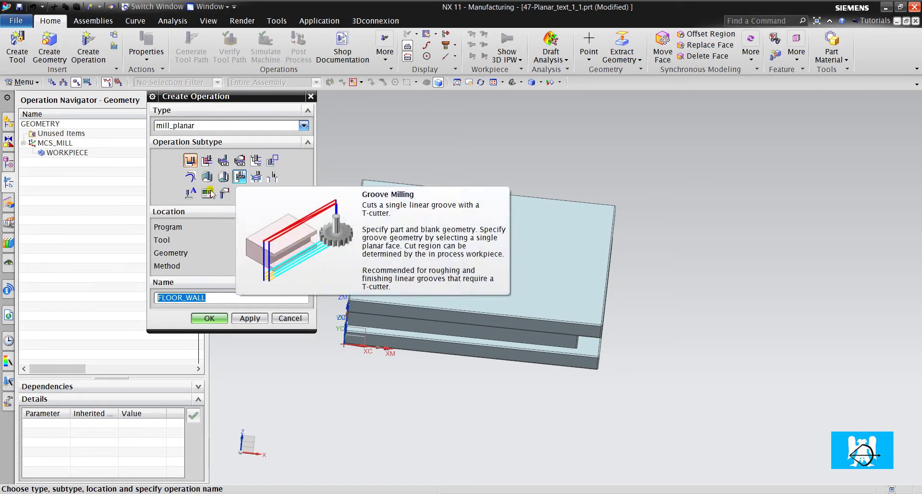
pyautogui.click(192, 192)
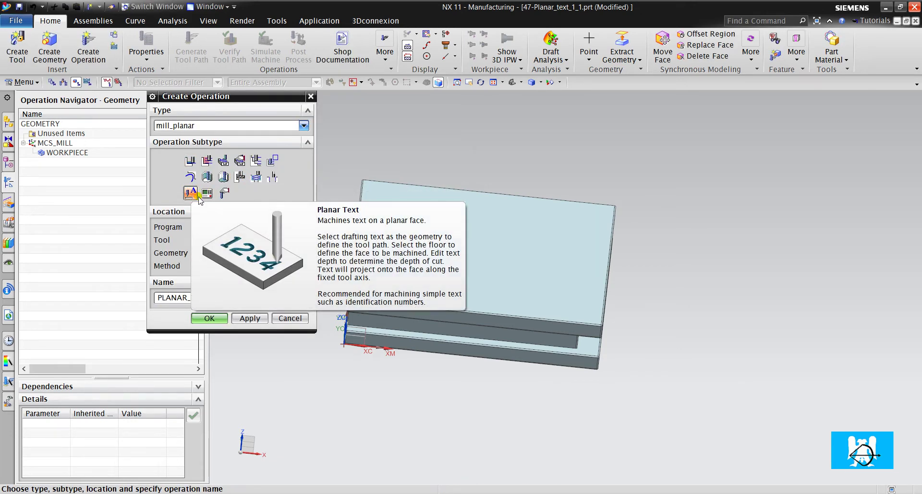
pyautogui.click(206, 125)
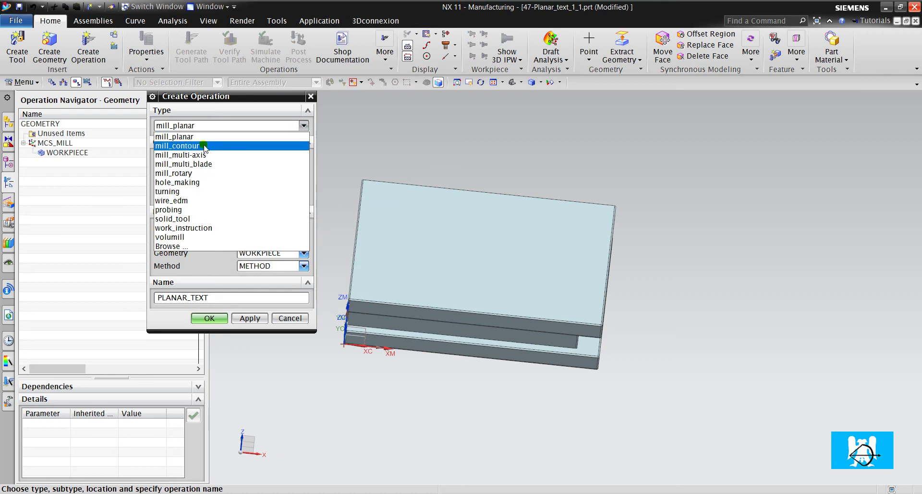
pyautogui.click(206, 138)
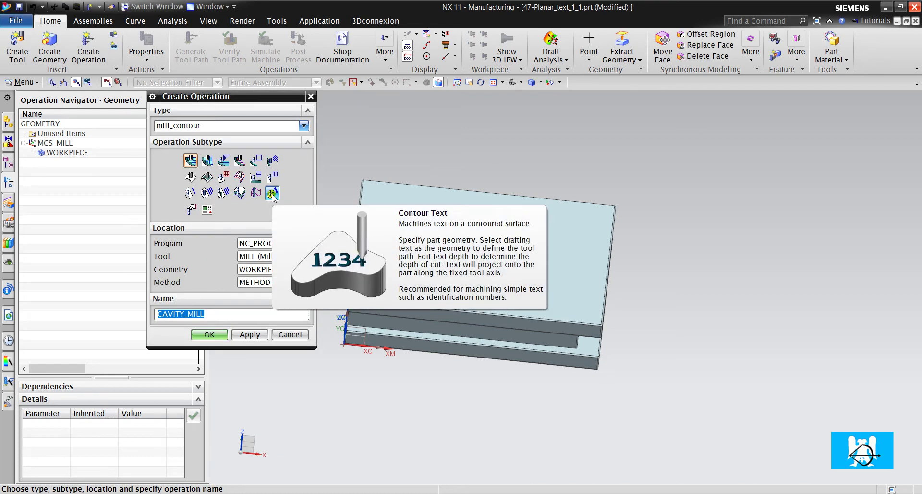
pyautogui.click(237, 125)
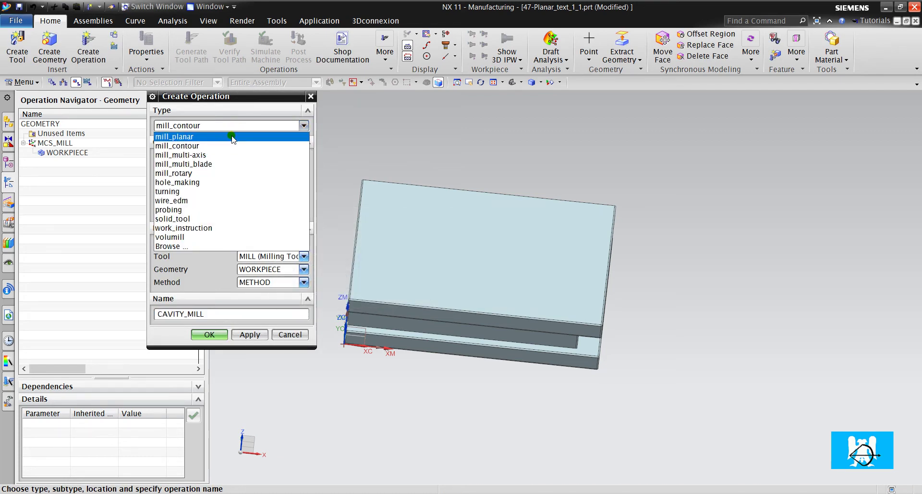
pyautogui.click(236, 139)
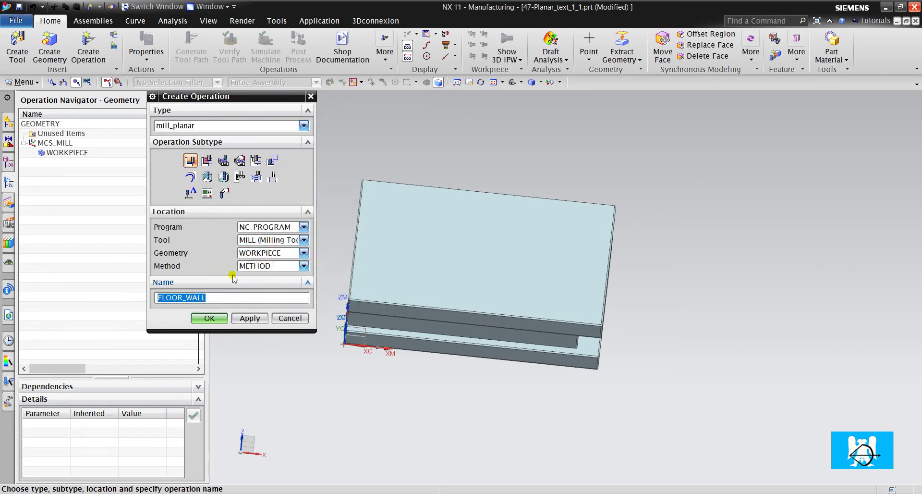
# Step: Create the FLOOR_WALL operation and open its 10 mm milling tool's parameters
pyautogui.click(211, 319)
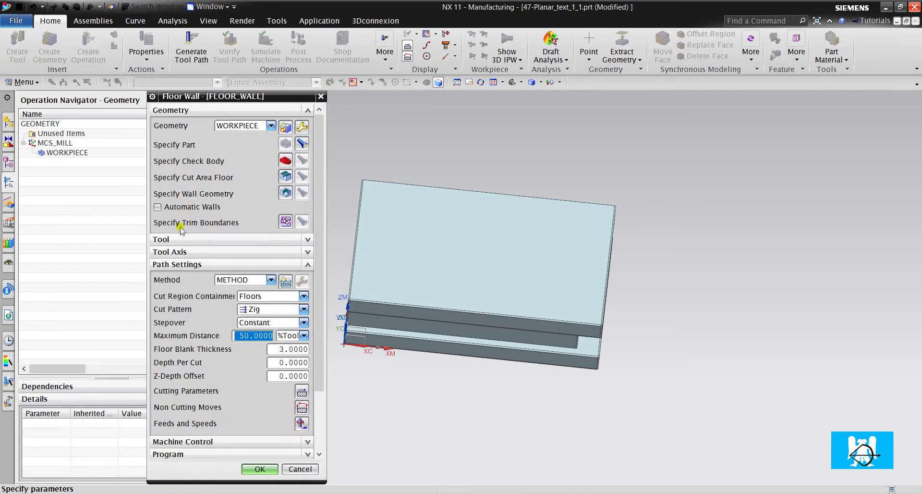
pyautogui.click(182, 239)
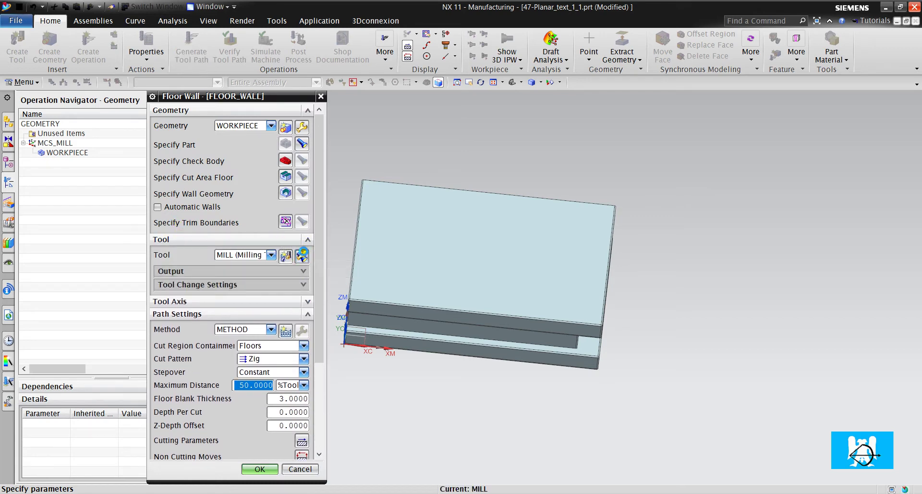
pyautogui.click(301, 254)
# Step: Review the Milling Tool-5 dimensions, accept them, and cancel the trial FLOOR_WALL operation
pyautogui.scroll(3, 423, 242)
pyautogui.scroll(3, 422, 243)
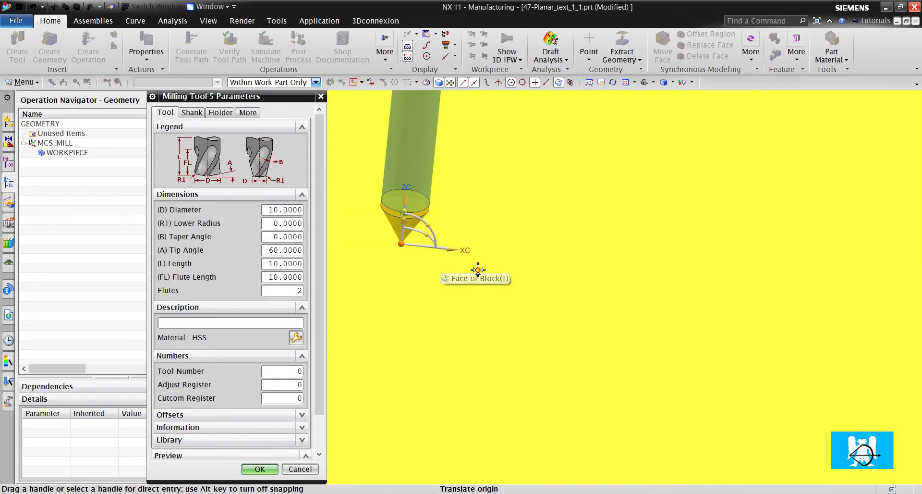
pyautogui.scroll(3, 403, 228)
pyautogui.scroll(3, 411, 336)
pyautogui.scroll(2, 420, 375)
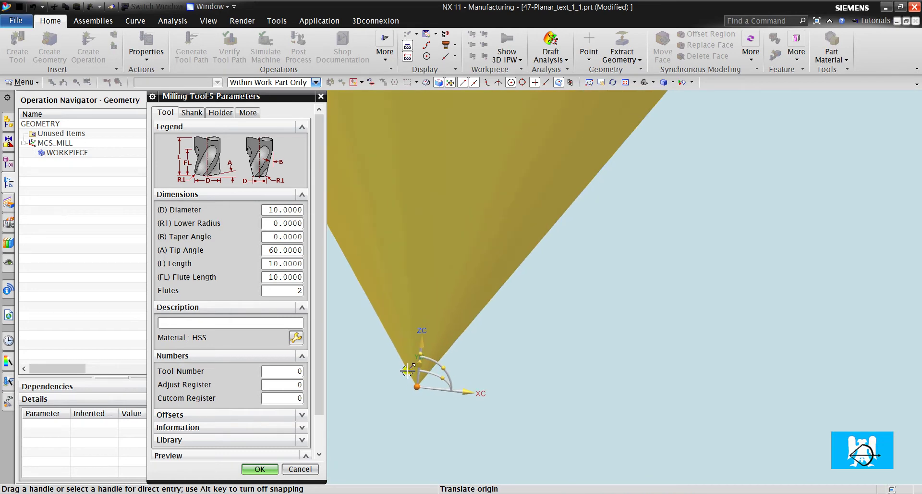
pyautogui.scroll(-2, 435, 232)
pyautogui.scroll(-2, 463, 261)
pyautogui.scroll(1, 461, 260)
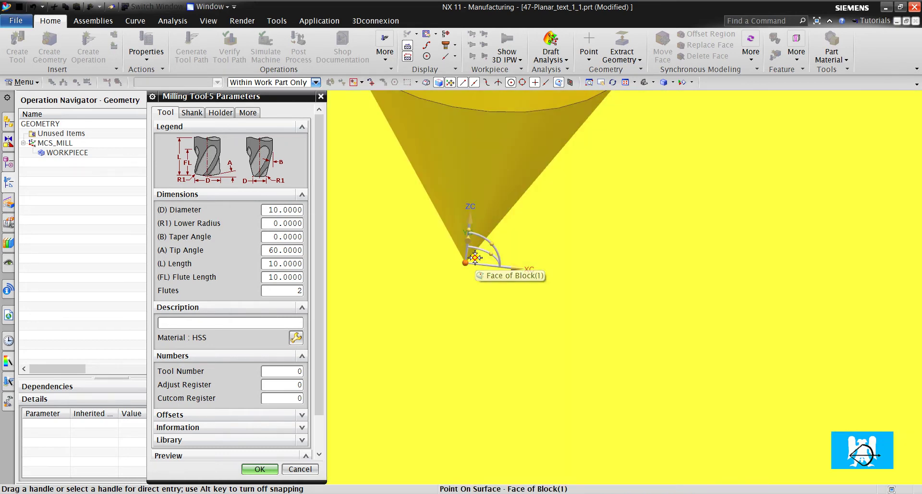
pyautogui.scroll(-2, 455, 253)
pyautogui.scroll(-3, 444, 247)
pyautogui.scroll(4, 440, 262)
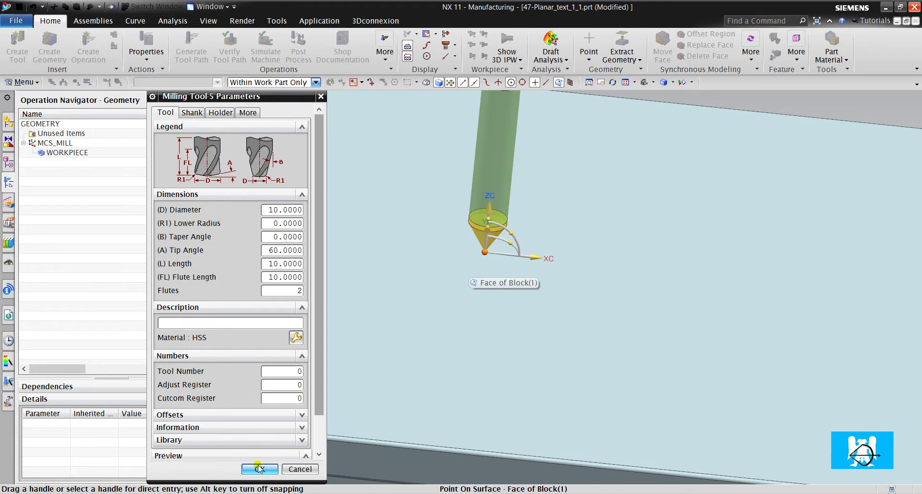
pyautogui.click(259, 469)
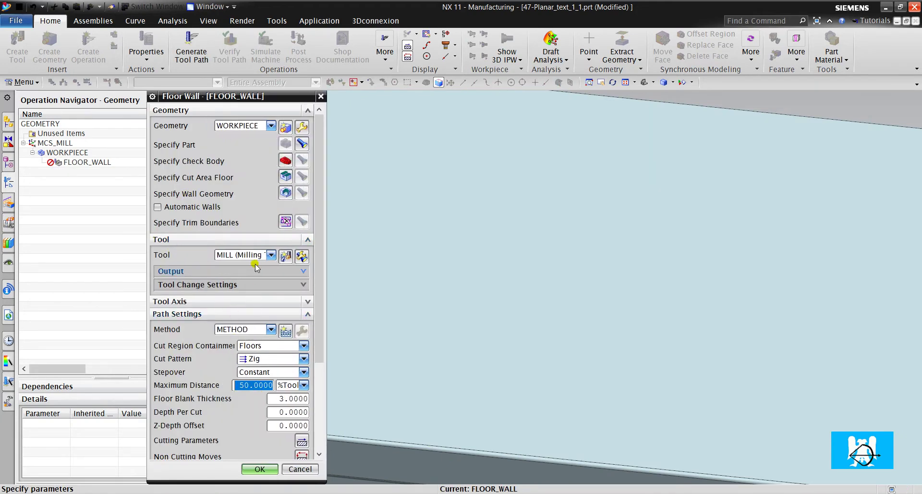
pyautogui.click(311, 468)
# Step: Create a Planar Text operation under WORKPIECE and accept its default settings
pyautogui.click(88, 46)
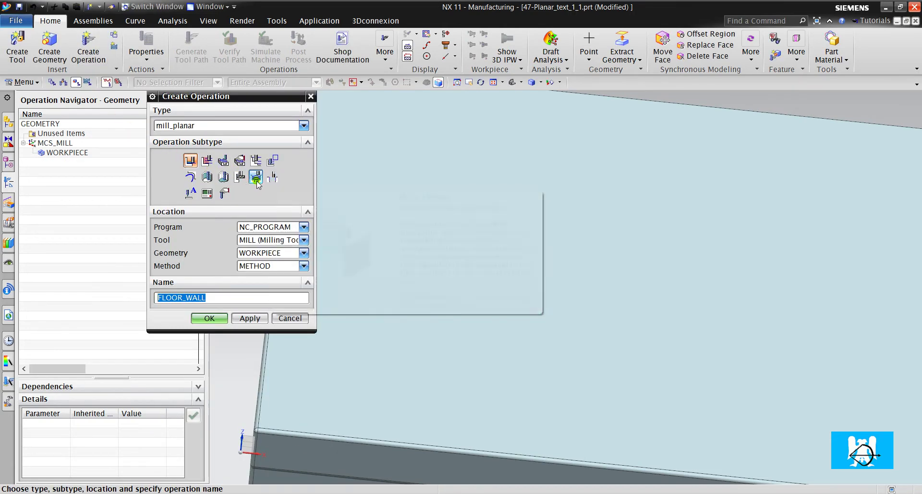
pyautogui.click(190, 194)
pyautogui.click(211, 319)
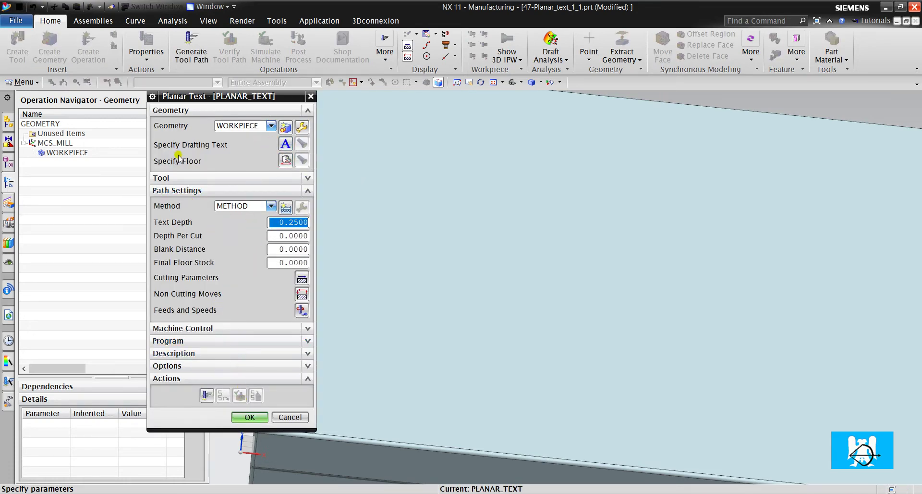
pyautogui.click(249, 414)
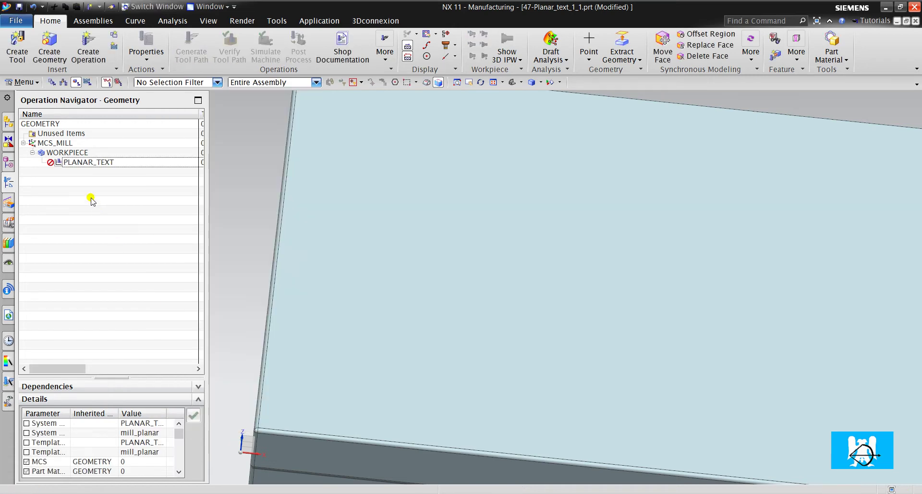
# Step: Insert an NX CAM EGITIMI drafting note from top view, then open the datum CSYS for editing
pyautogui.click(24, 81)
pyautogui.moveTo(30, 128)
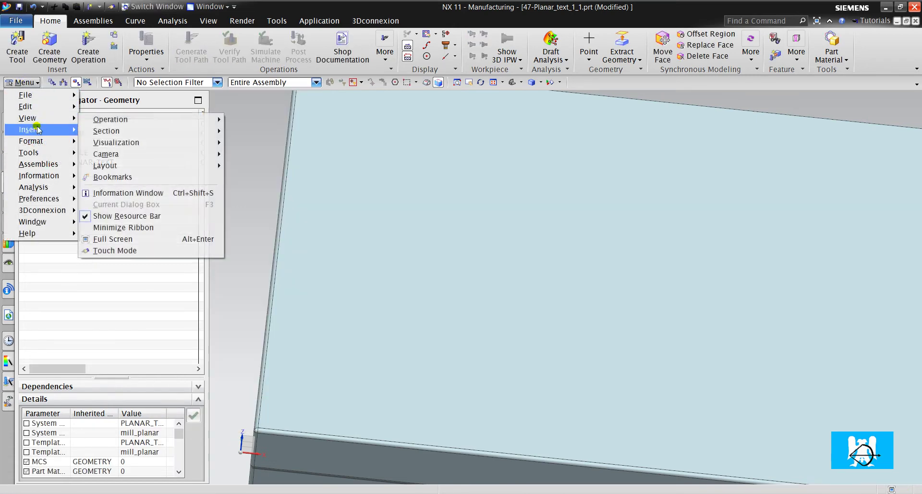
pyautogui.click(116, 233)
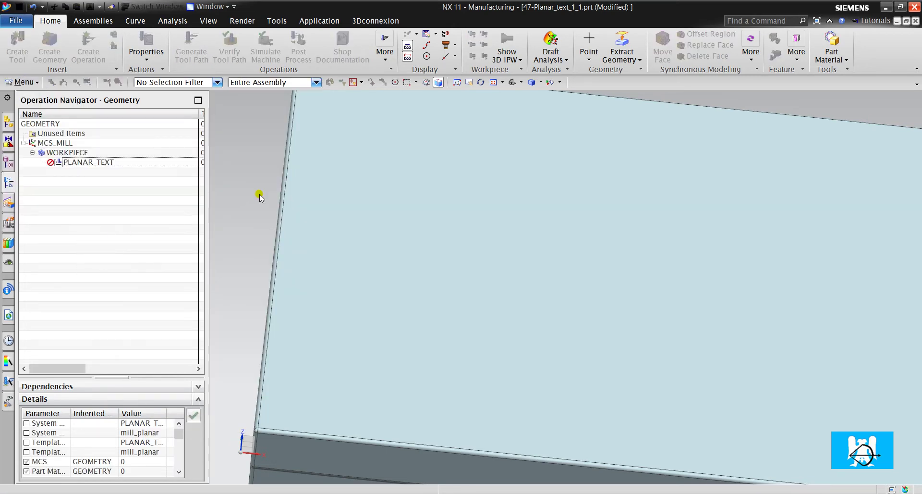
pyautogui.scroll(-5, 532, 178)
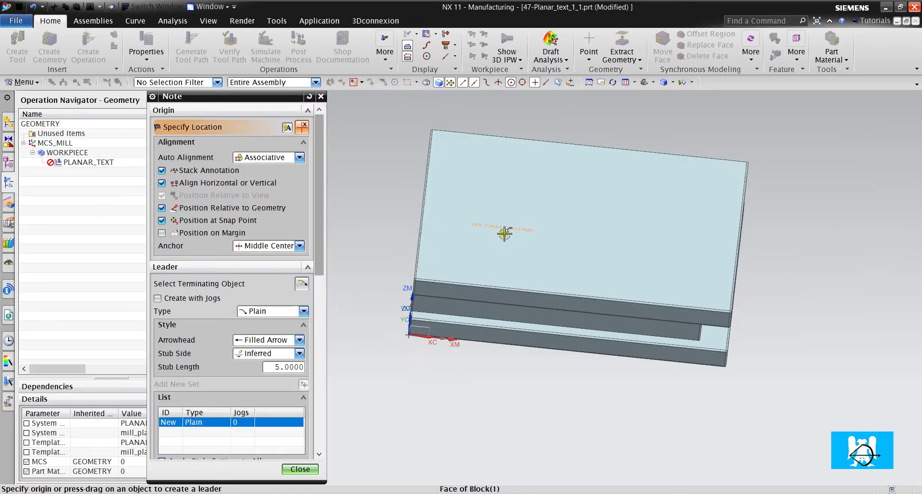
pyautogui.moveTo(557, 232); pyautogui.dragTo(504, 250, button='middle')
pyautogui.press('F8')
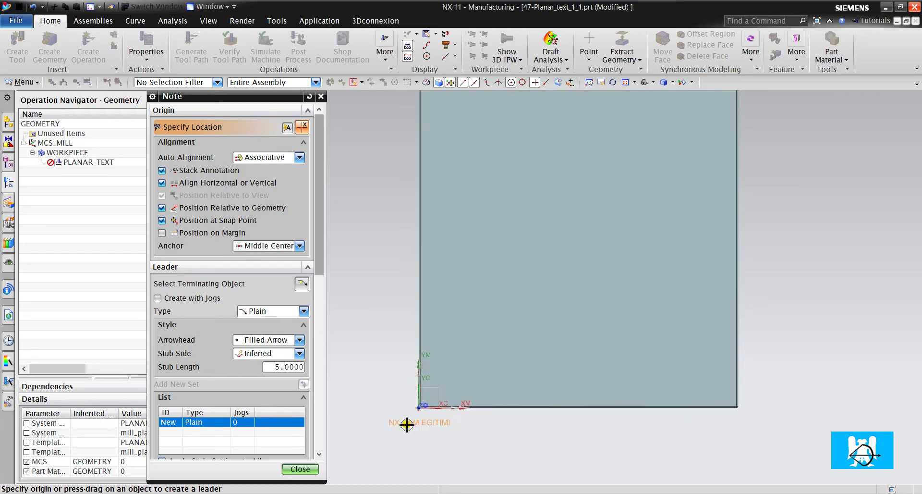
pyautogui.click(311, 472)
pyautogui.moveTo(447, 463)
pyautogui.mouseDown(button='middle')
pyautogui.moveTo(439, 477)
pyautogui.moveTo(426, 432)
pyautogui.mouseUp(button='middle')
pyautogui.doubleClick(417, 357)
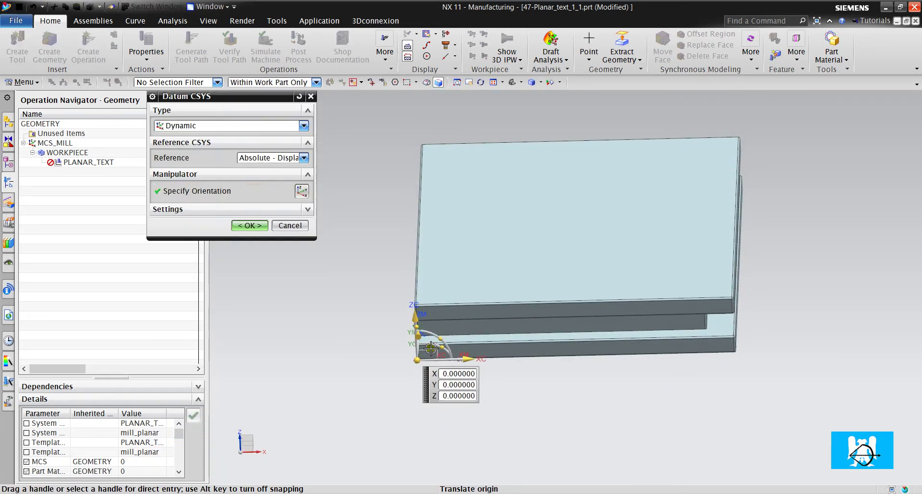
# Step: Raise the datum CSYS 64 along Z and move the WCS up 96 onto the top face
pyautogui.moveTo(420, 319); pyautogui.dragTo(364, 247)
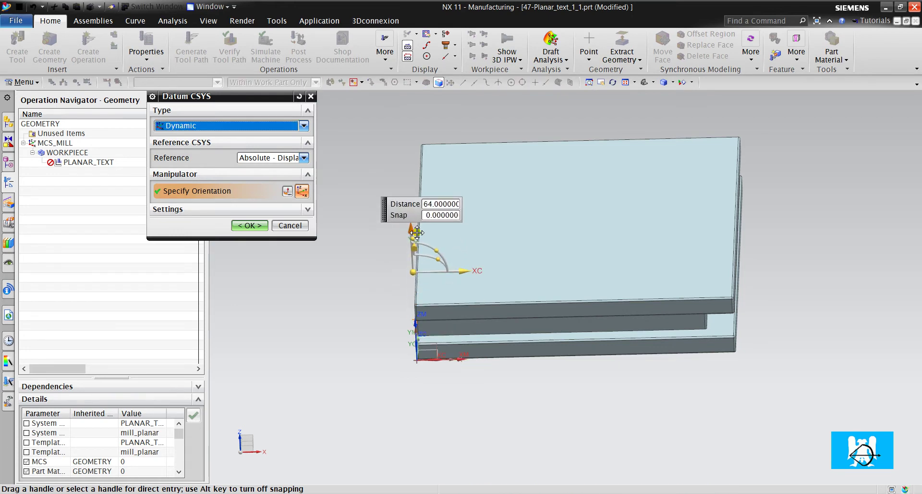
pyautogui.click(241, 223)
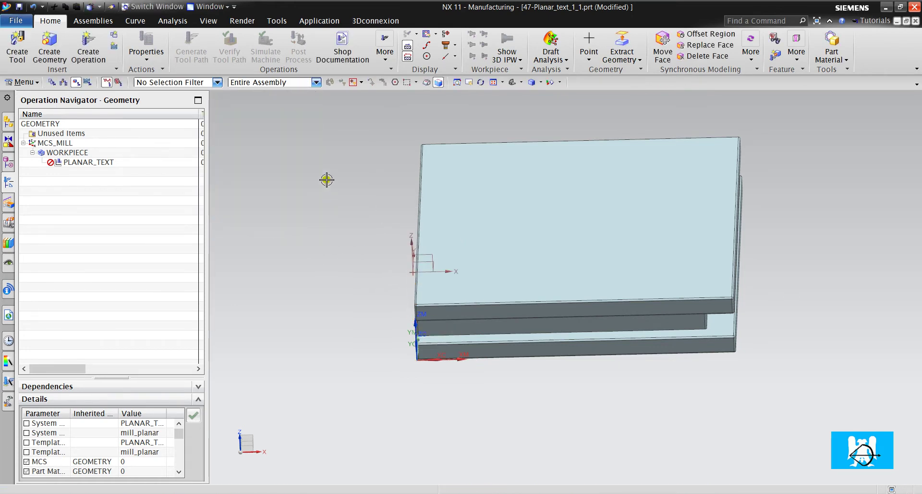
pyautogui.doubleClick(416, 329)
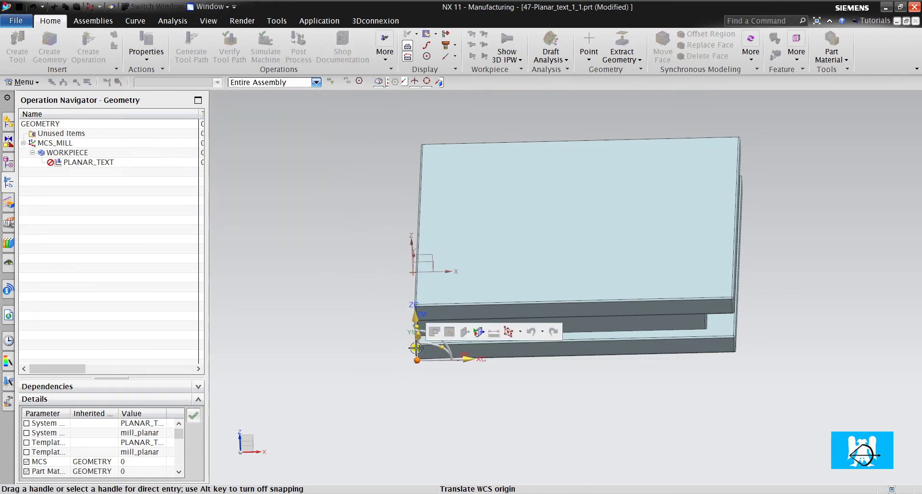
pyautogui.moveTo(415, 313); pyautogui.dragTo(410, 181)
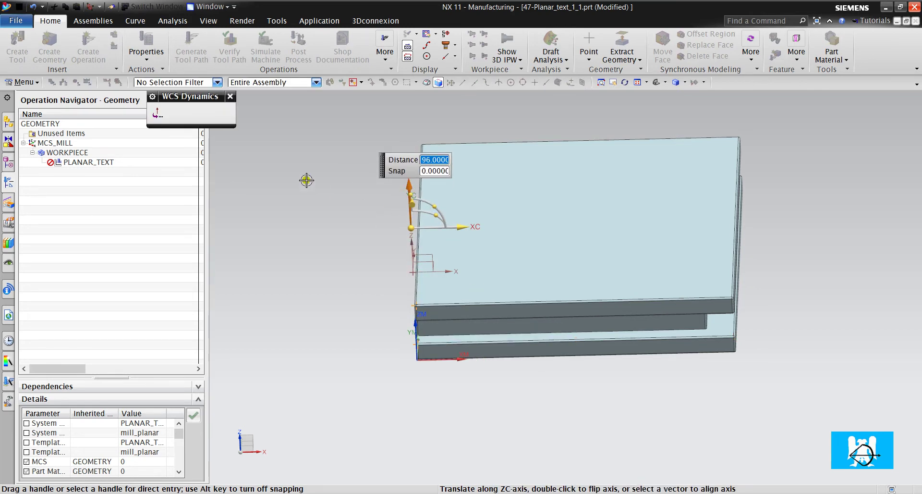
pyautogui.click(233, 97)
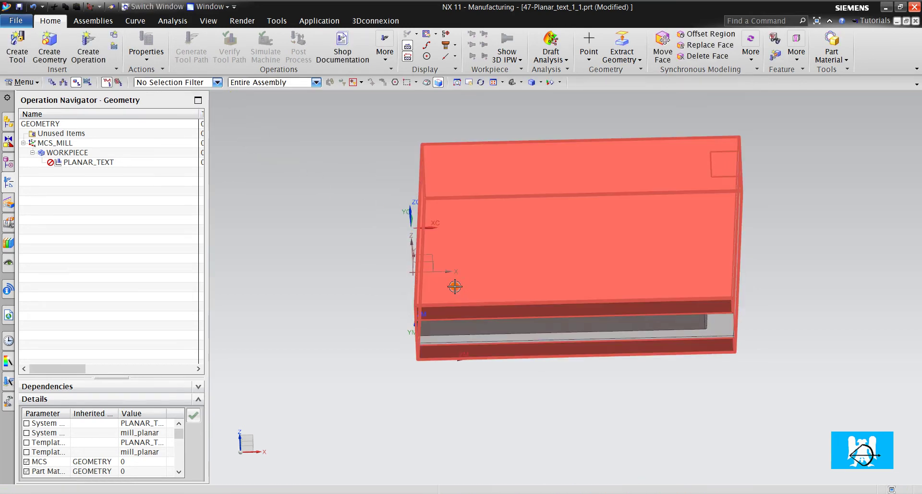
# Step: Delete the datum CSYS and switch the model to wireframe display
pyautogui.rightClick(418, 258)
pyautogui.click(472, 246)
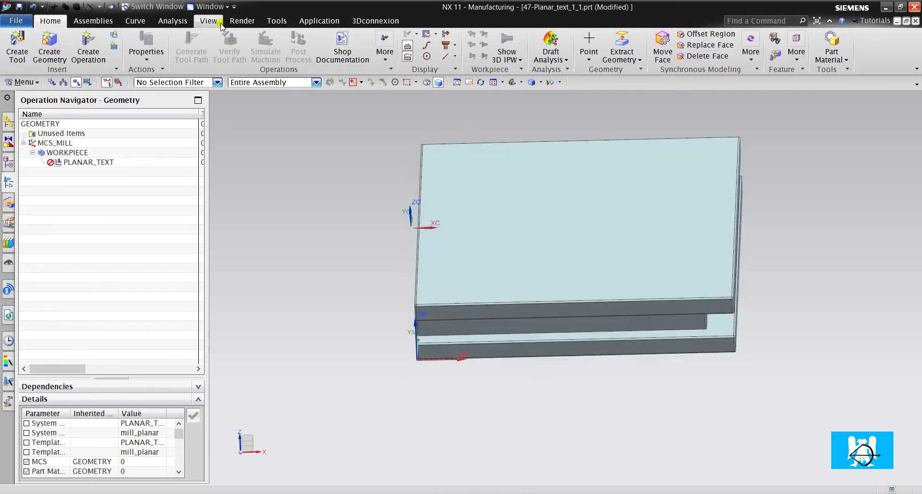
pyautogui.click(208, 21)
pyautogui.click(528, 56)
pyautogui.scroll(1, 540, 288)
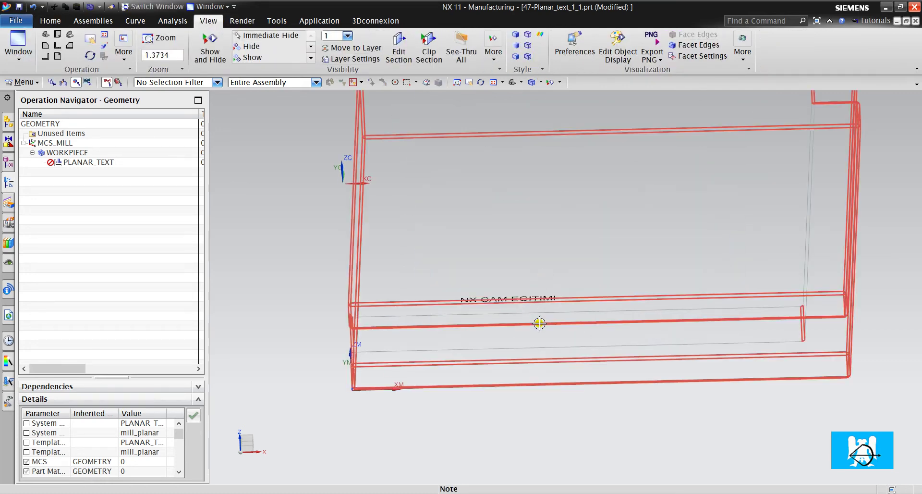
pyautogui.scroll(3, 529, 290)
# Step: Try removing the old text note through its right-click actions
pyautogui.moveTo(524, 290); pyautogui.dragTo(529, 303, button='middle')
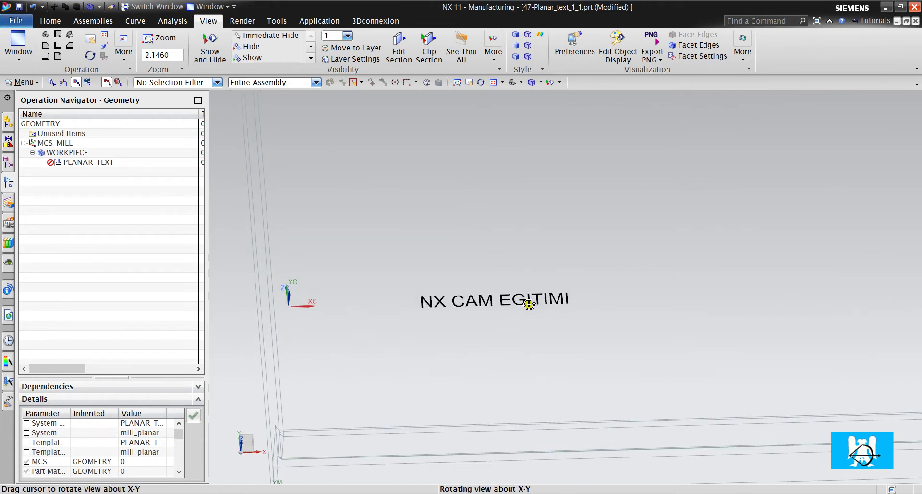
pyautogui.rightClick(544, 300)
pyautogui.press('Escape')
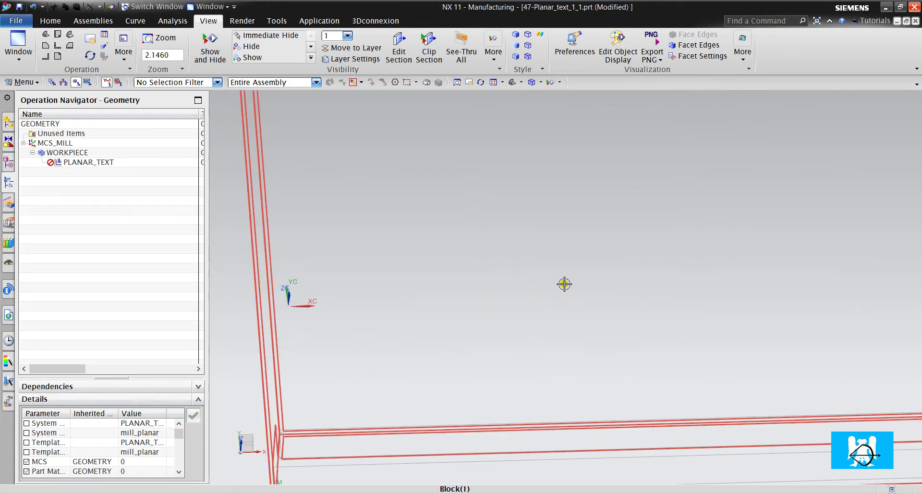
pyautogui.scroll(-7, 562, 284)
pyautogui.scroll(1, 424, 271)
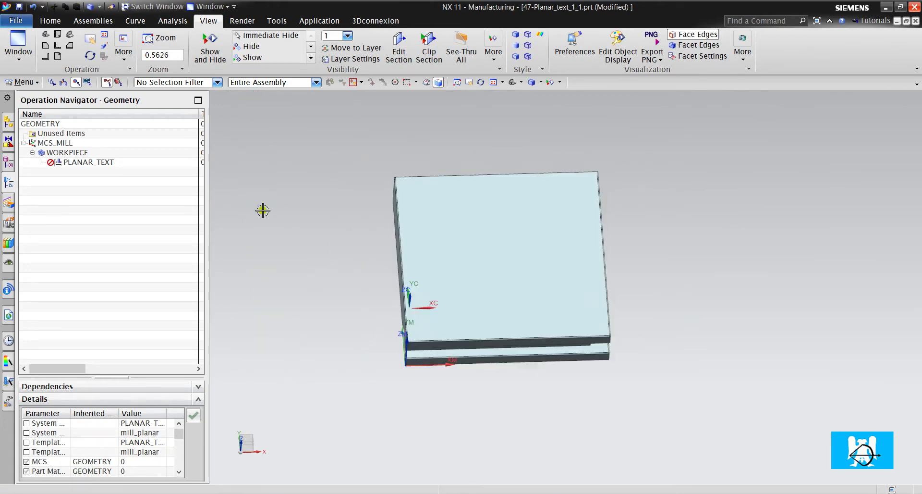
pyautogui.click(21, 82)
pyautogui.moveTo(29, 129)
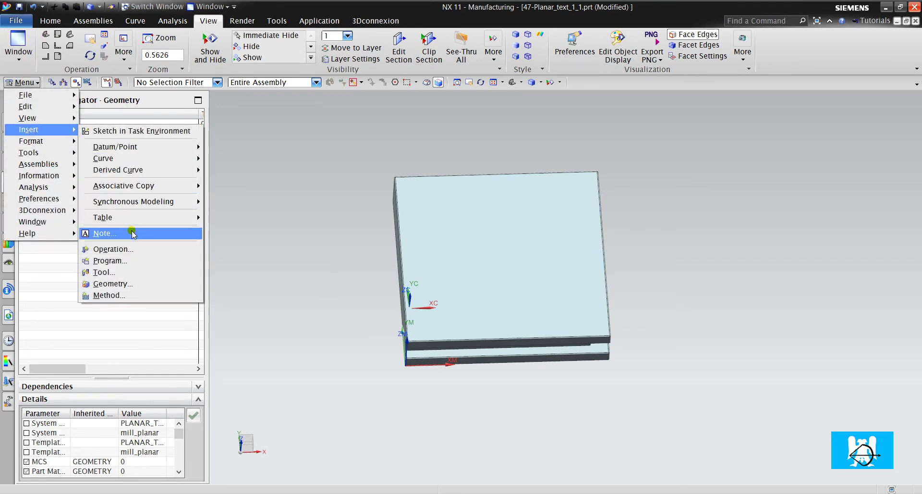
# Step: Start a new note with the text NX CAM EGITIMI, viewing the block from directly above
pyautogui.click(132, 234)
pyautogui.moveTo(476, 261); pyautogui.dragTo(471, 286, button='middle')
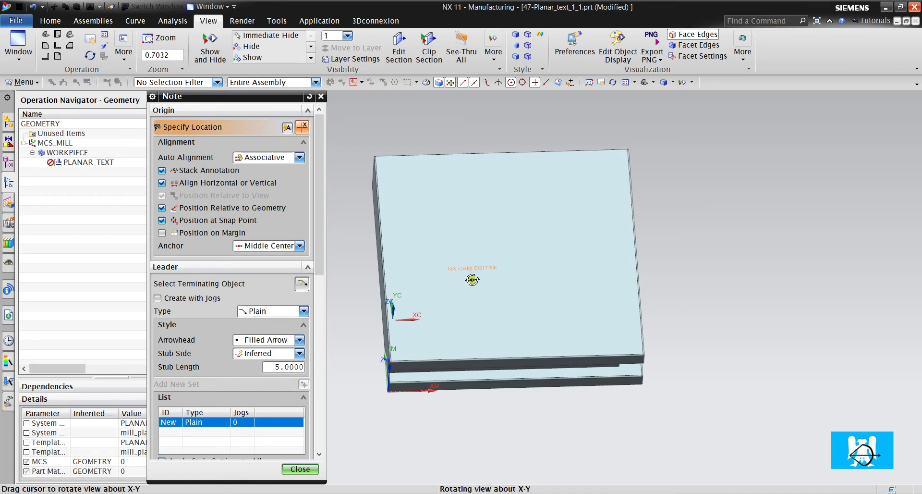
pyautogui.scroll(1, 453, 302)
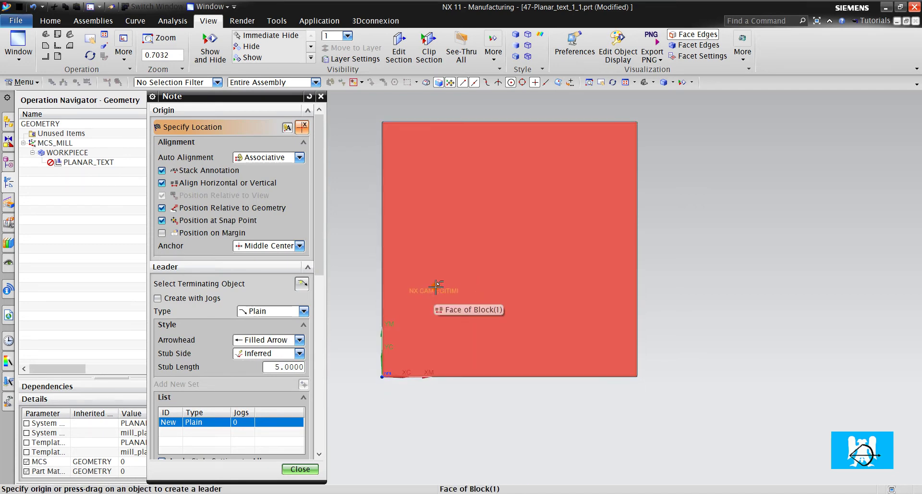
pyautogui.scroll(-3, 257, 422)
pyautogui.scroll(-1, 263, 422)
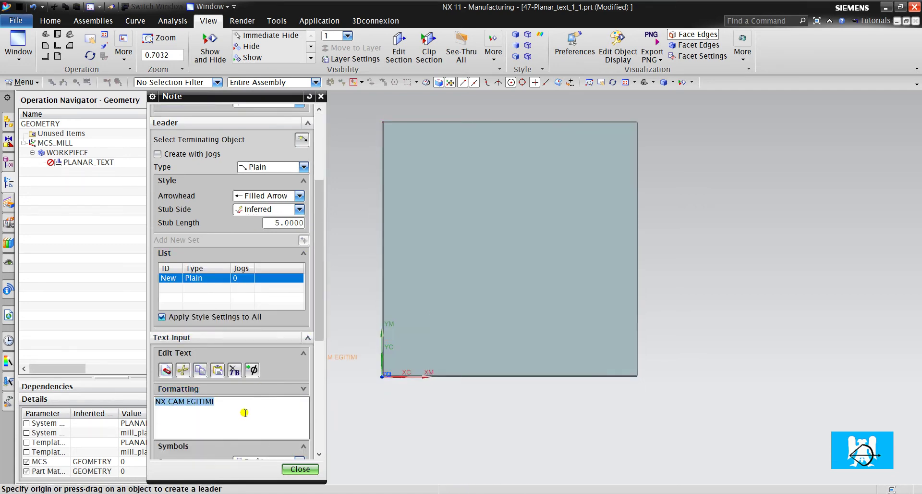
pyautogui.click(231, 407)
pyautogui.click(234, 401)
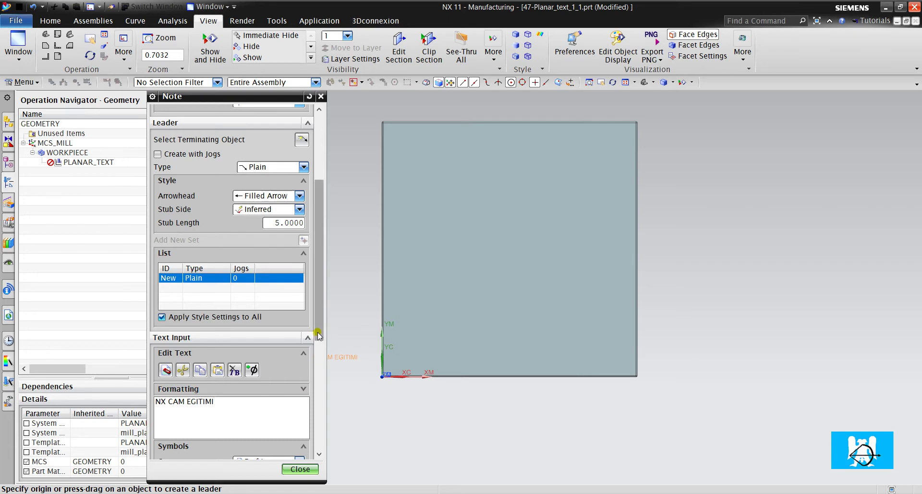
pyautogui.moveTo(318, 342); pyautogui.dragTo(317, 446)
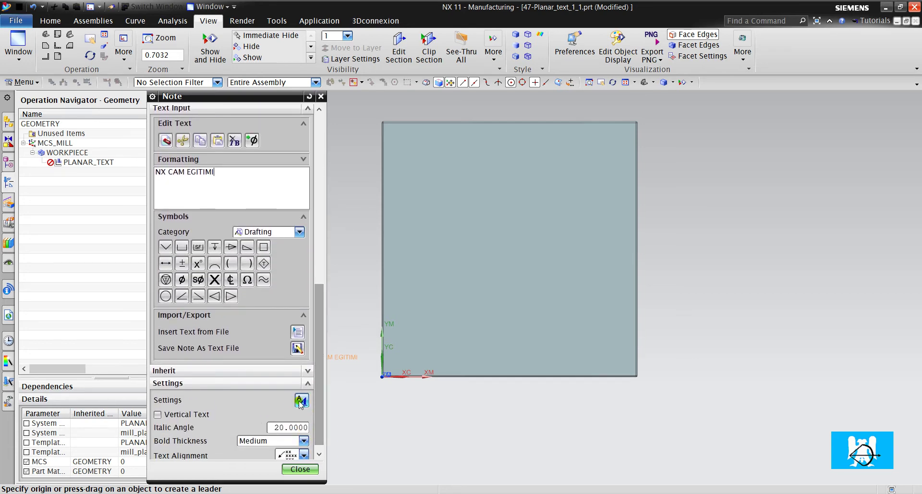
# Step: Set the note's lettering font to blockfont with the Thin style
pyautogui.click(300, 401)
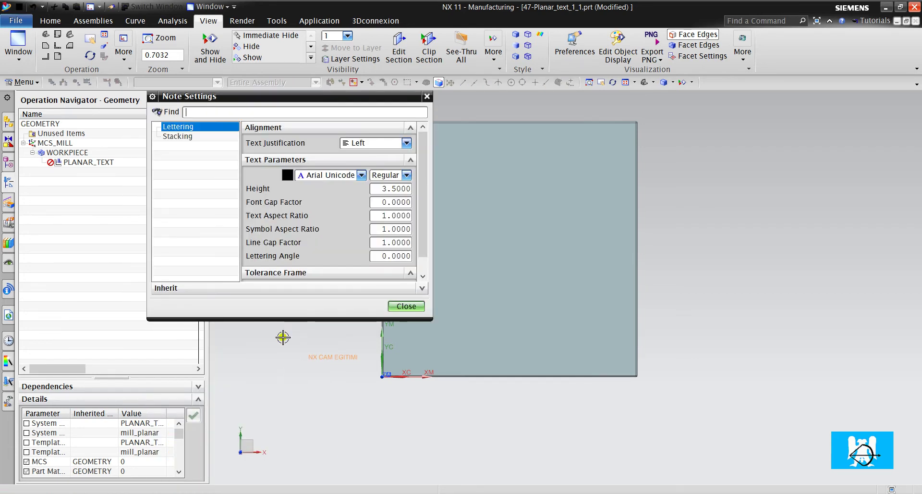
pyautogui.click(344, 175)
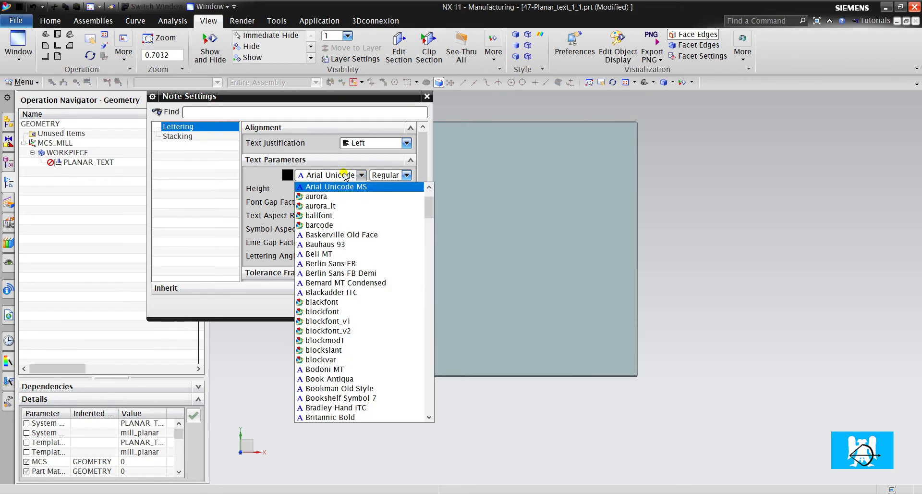
pyautogui.click(346, 311)
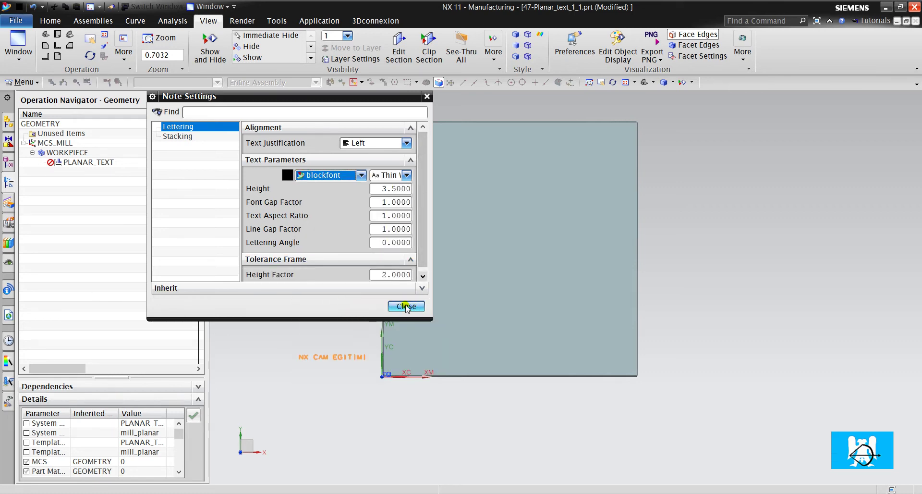
pyautogui.click(406, 306)
pyautogui.scroll(3, 480, 144)
pyautogui.scroll(3, 478, 135)
pyautogui.scroll(2, 482, 182)
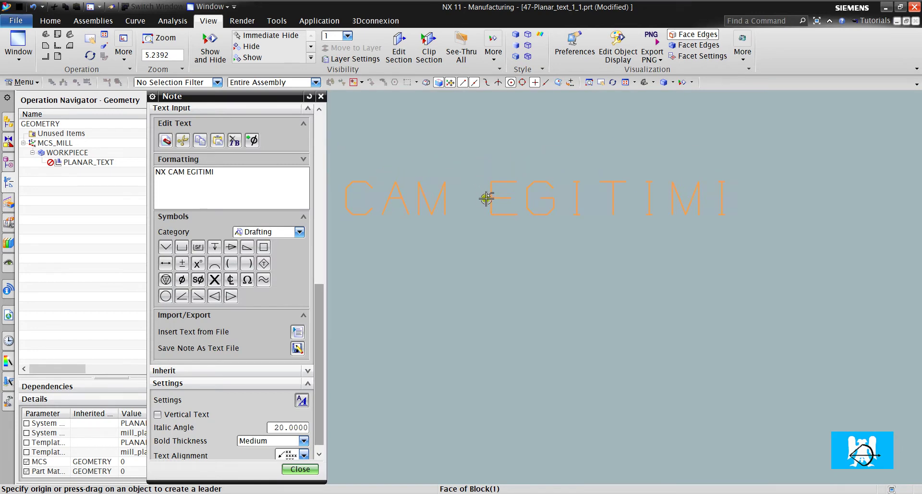
# Step: Place the NX CAM EGITIMI note on the block's top face
pyautogui.scroll(-5, 486, 204)
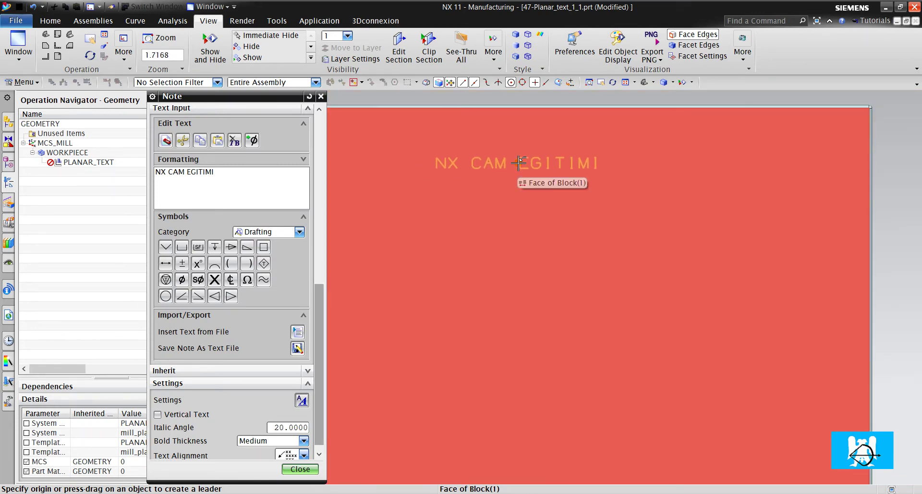
pyautogui.scroll(-3, 510, 159)
pyautogui.scroll(1, 501, 168)
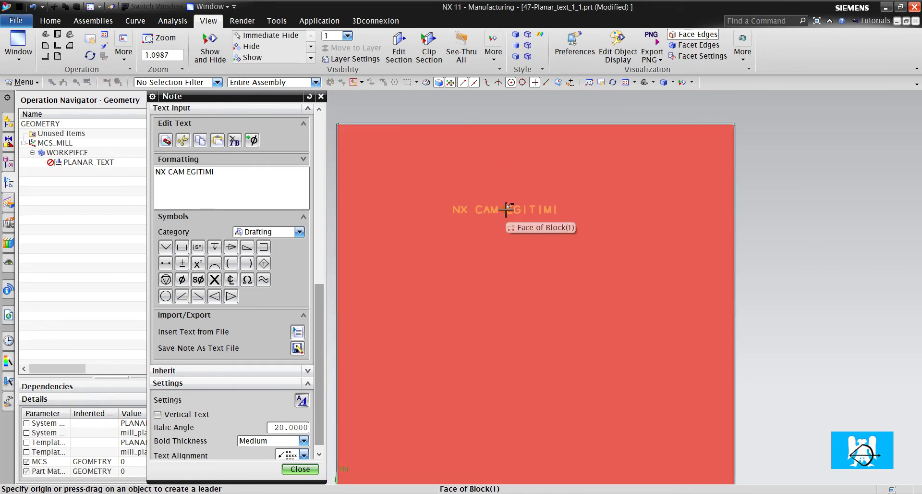
pyautogui.click(506, 210)
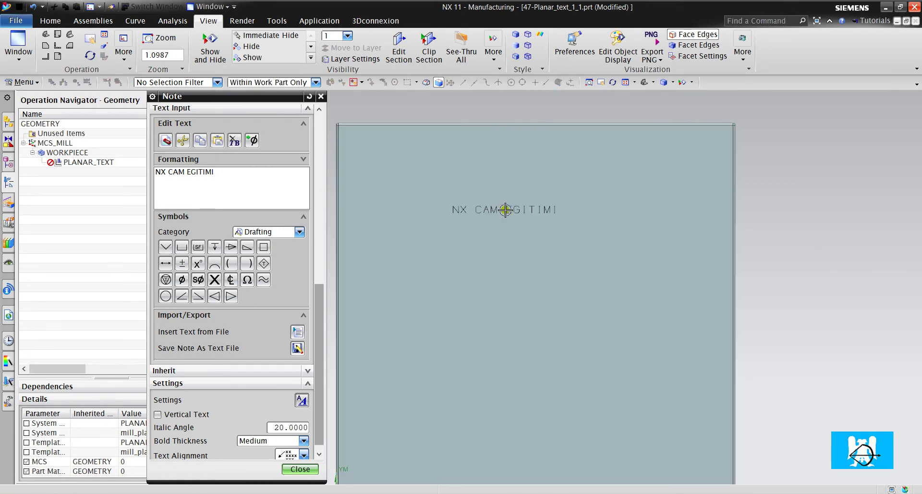
pyautogui.scroll(3, 478, 231)
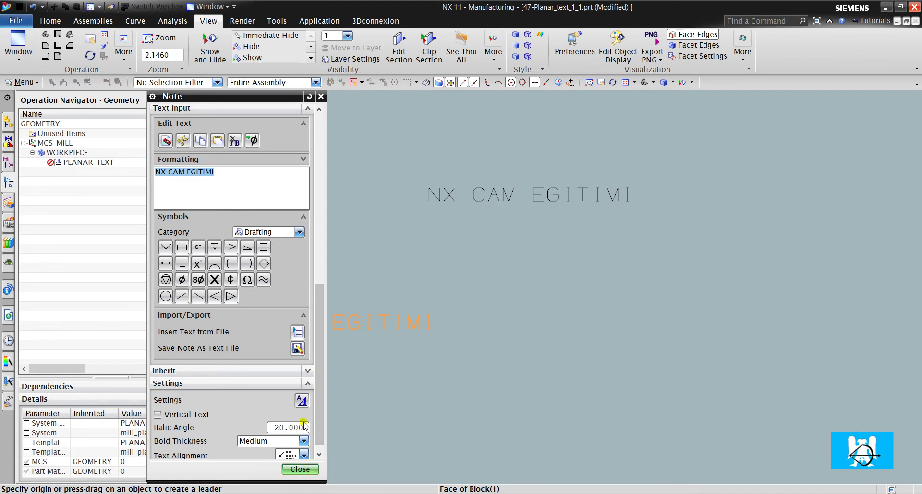
# Step: Confirm the note's lettering style settings and close the Note dialog
pyautogui.click(301, 400)
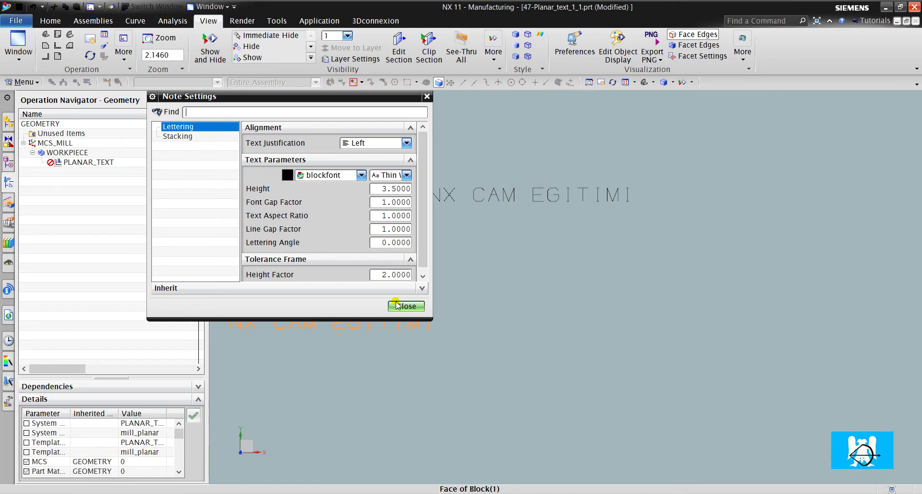
pyautogui.click(415, 307)
pyautogui.scroll(-4, 436, 228)
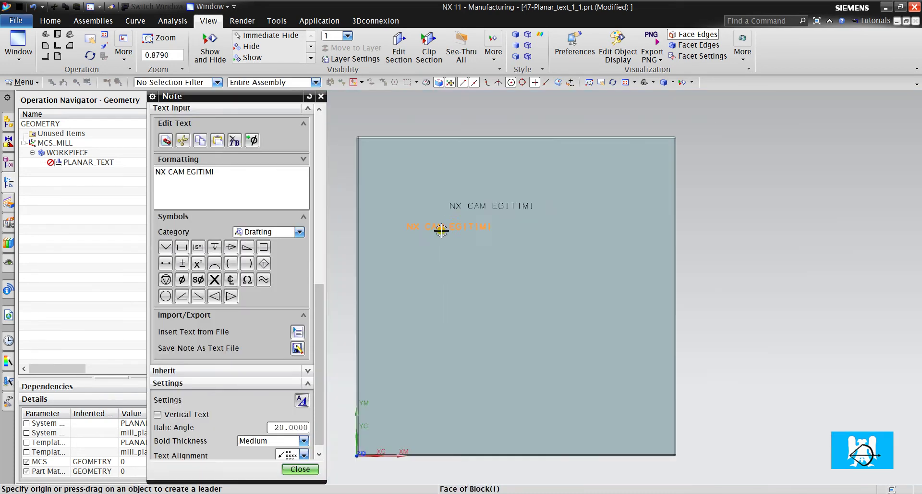
pyautogui.click(299, 469)
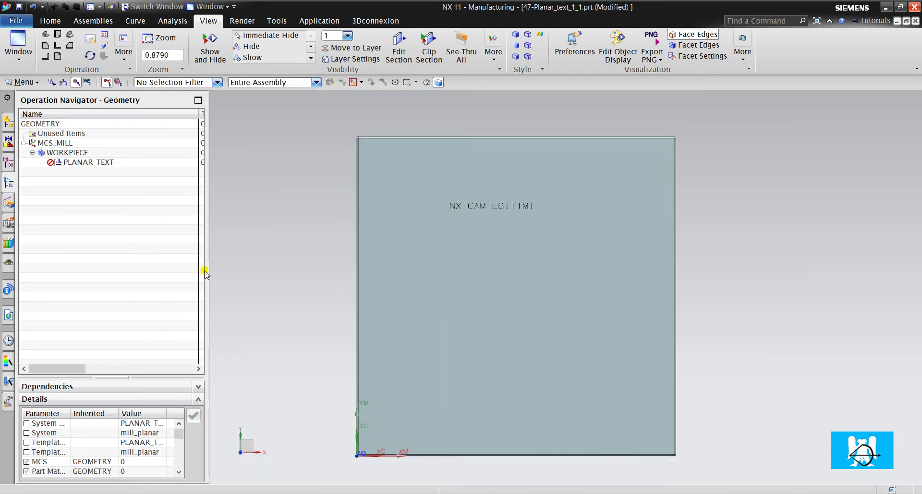
# Step: Select the NX CAM EGITIMI note as the PLANAR_TEXT operation's drafting text
pyautogui.doubleClick(111, 164)
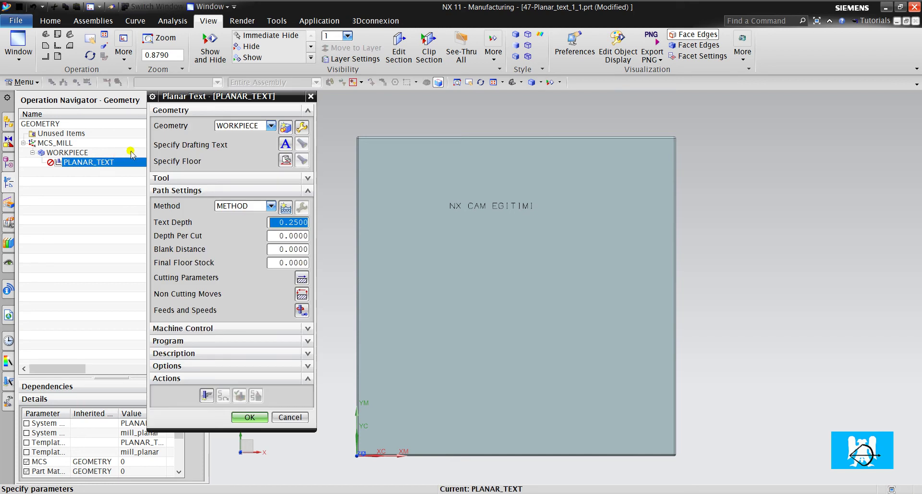
pyautogui.click(286, 143)
pyautogui.click(457, 200)
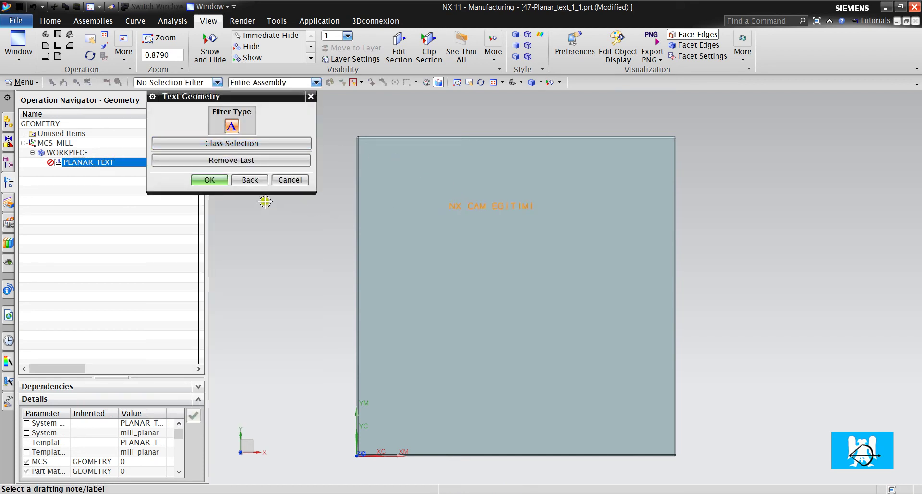
pyautogui.click(222, 182)
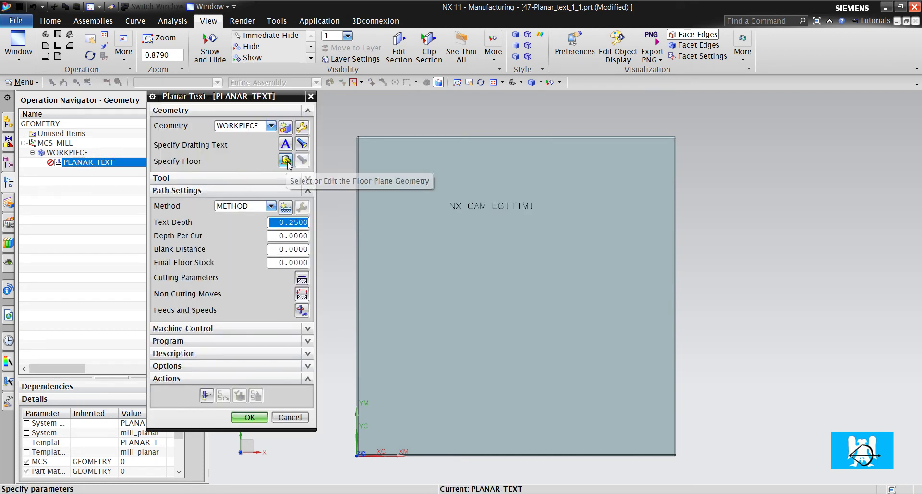
# Step: Set the block's top face as the engraving floor
pyautogui.click(286, 161)
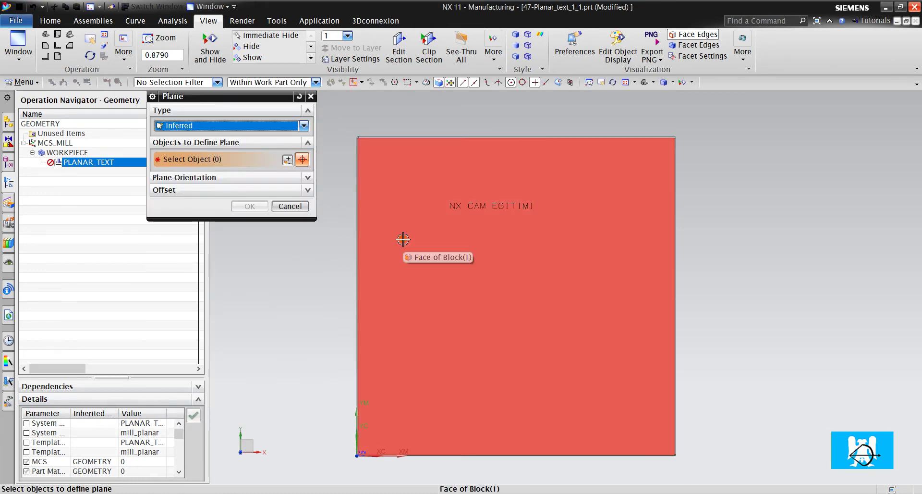
pyautogui.click(403, 239)
pyautogui.click(258, 229)
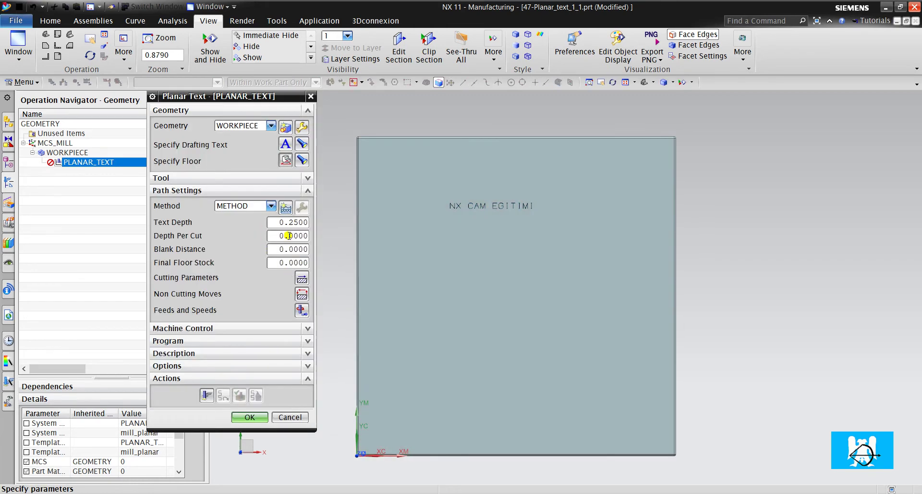
pyautogui.moveTo(432, 288); pyautogui.dragTo(413, 195, button='middle')
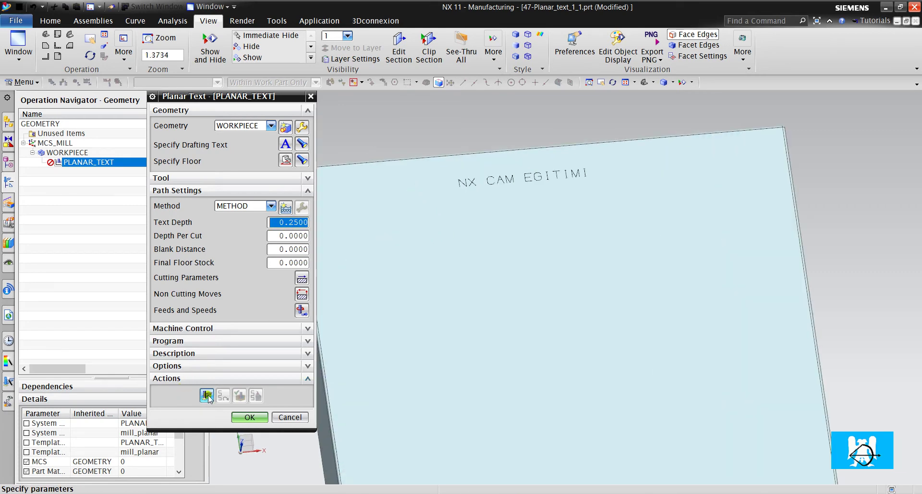
# Step: Generate the NX CAM EGITIMI engraving toolpath and dismiss the edit warning
pyautogui.click(207, 395)
pyautogui.click(454, 270)
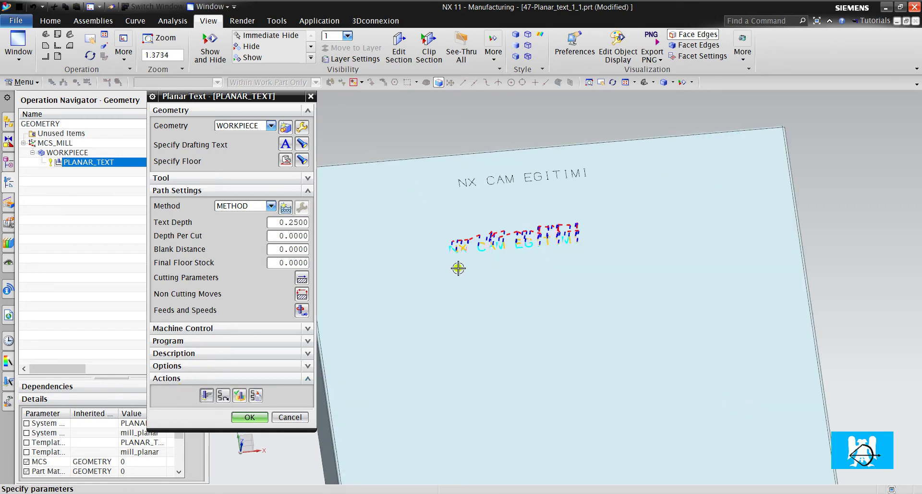
pyautogui.scroll(5, 459, 264)
pyautogui.scroll(4, 458, 256)
pyautogui.scroll(-5, 449, 251)
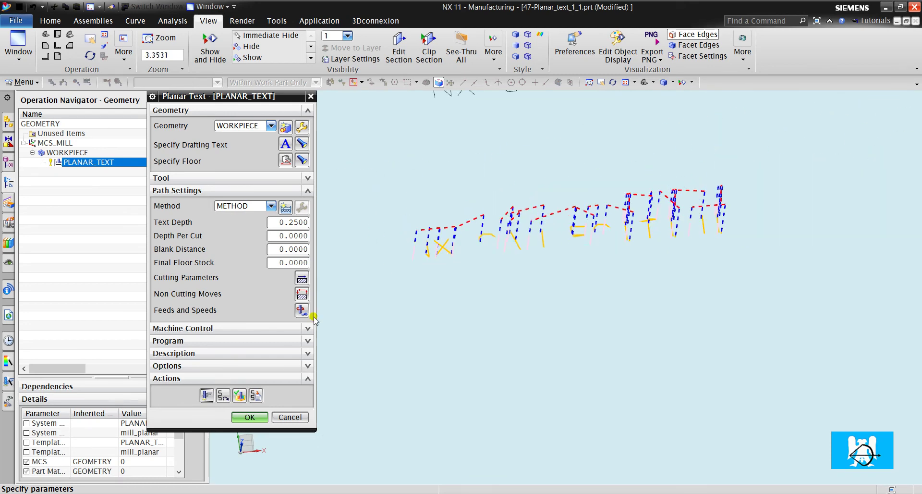
pyautogui.scroll(-2, 330, 267)
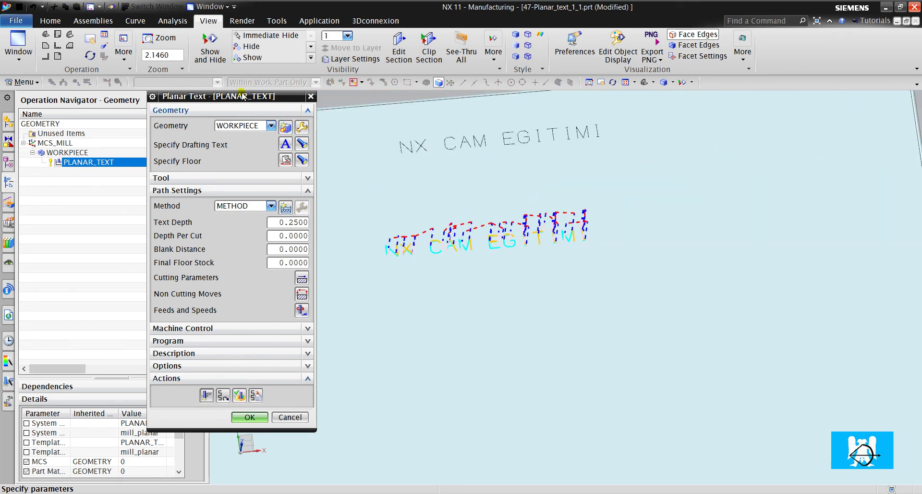
# Step: Inspect the toolpath in Static Wireframe from several angles, then accept the operation
pyautogui.click(530, 57)
pyautogui.scroll(3, 404, 239)
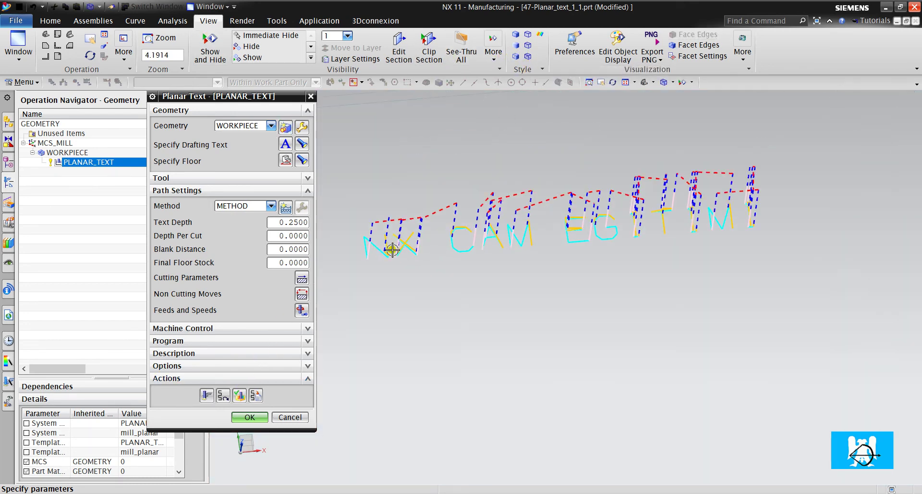
pyautogui.scroll(4, 403, 239)
pyautogui.scroll(3, 467, 232)
pyautogui.scroll(-7, 583, 127)
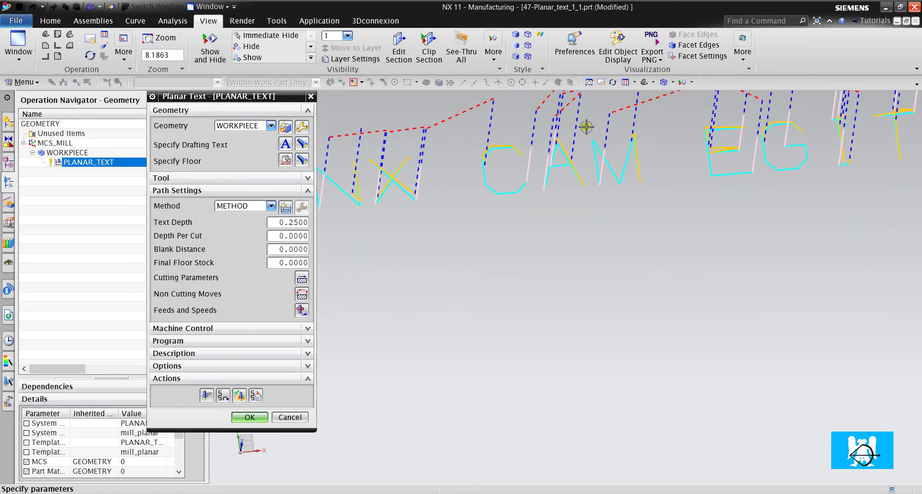
pyautogui.scroll(2, 623, 150)
pyautogui.scroll(3, 668, 156)
pyautogui.moveTo(626, 159); pyautogui.dragTo(653, 178, button='middle')
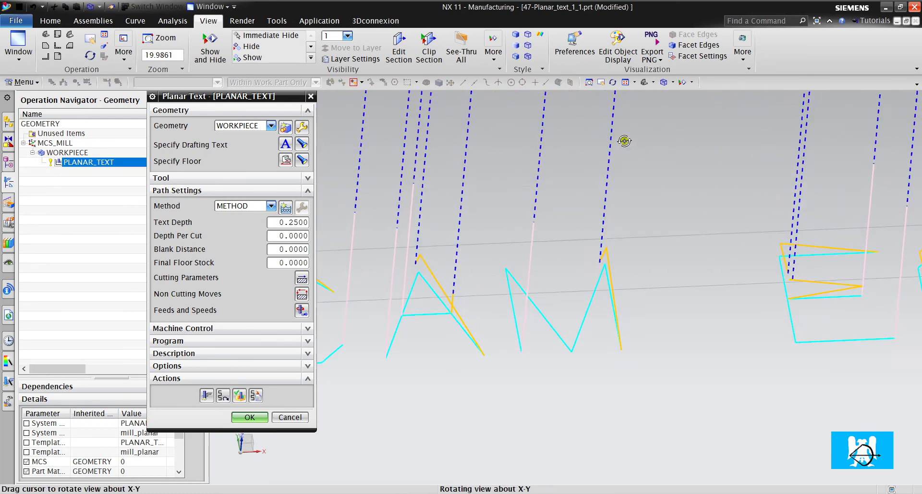
pyautogui.scroll(-4, 663, 187)
pyautogui.scroll(1, 733, 154)
pyautogui.scroll(1, 586, 195)
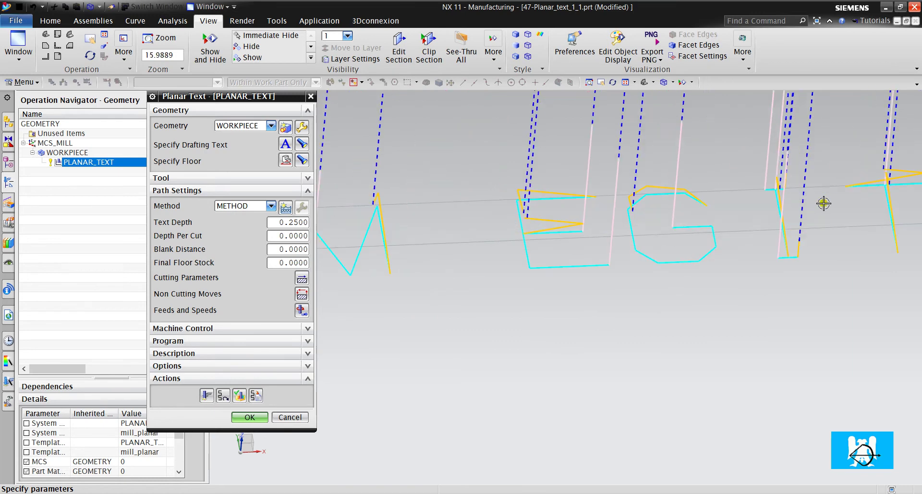
pyautogui.scroll(5, 800, 207)
pyautogui.scroll(-3, 719, 179)
pyautogui.scroll(3, 830, 159)
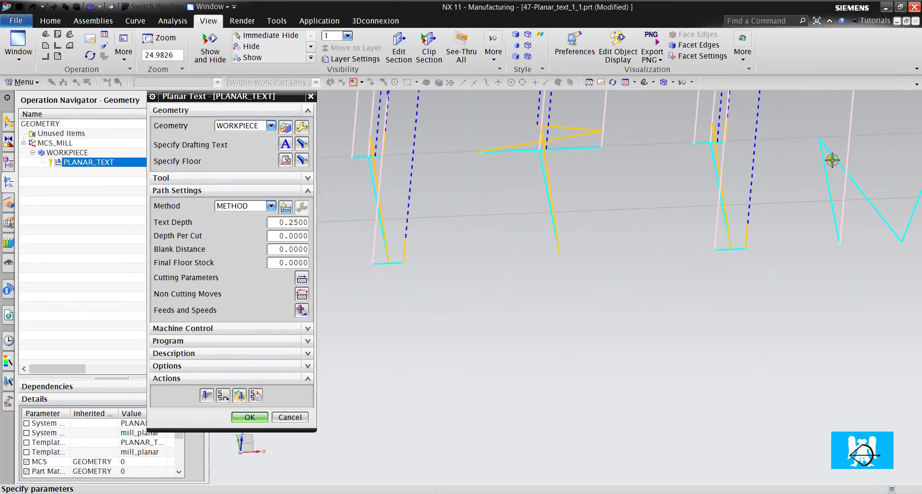
pyautogui.scroll(1, 830, 158)
pyautogui.scroll(2, 675, 153)
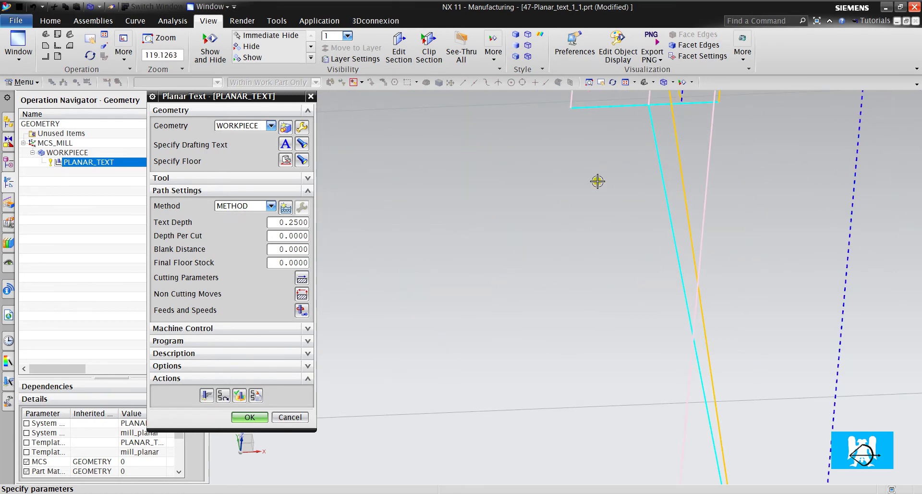
pyautogui.scroll(-3, 591, 181)
pyautogui.scroll(-2, 696, 171)
pyautogui.scroll(2, 766, 171)
pyautogui.scroll(1, 755, 171)
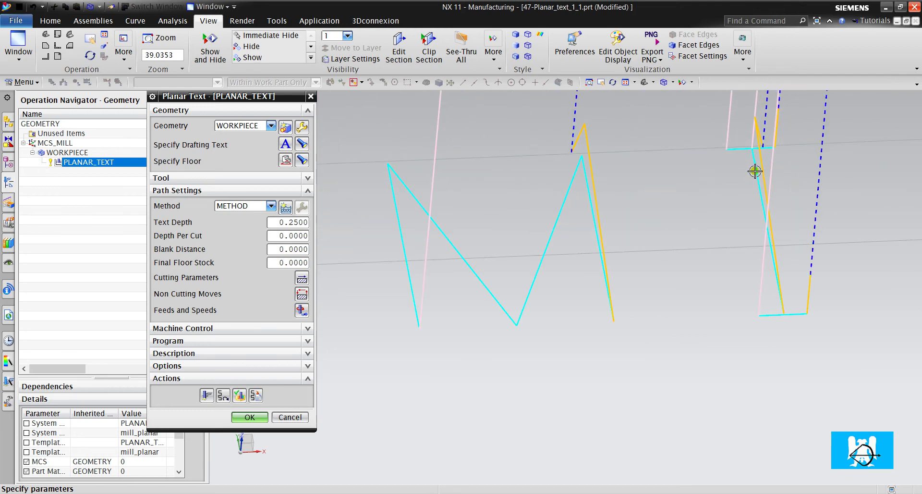
pyautogui.scroll(-3, 755, 171)
pyautogui.scroll(-2, 779, 178)
pyautogui.scroll(3, 407, 198)
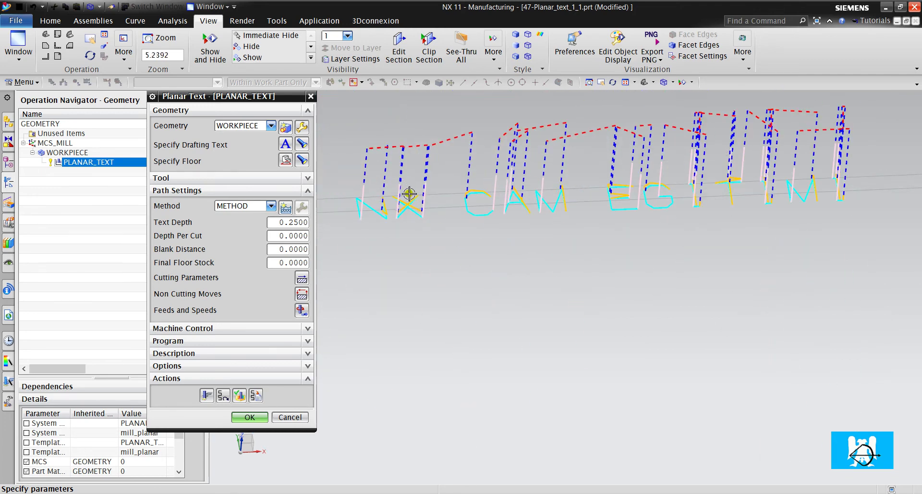
pyautogui.scroll(4, 391, 204)
pyautogui.scroll(2, 407, 210)
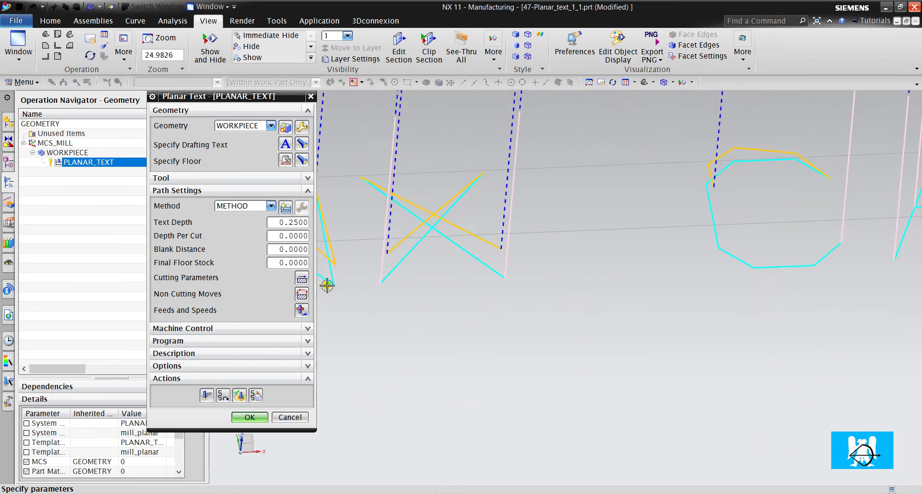
pyautogui.middleClick(303, 219)
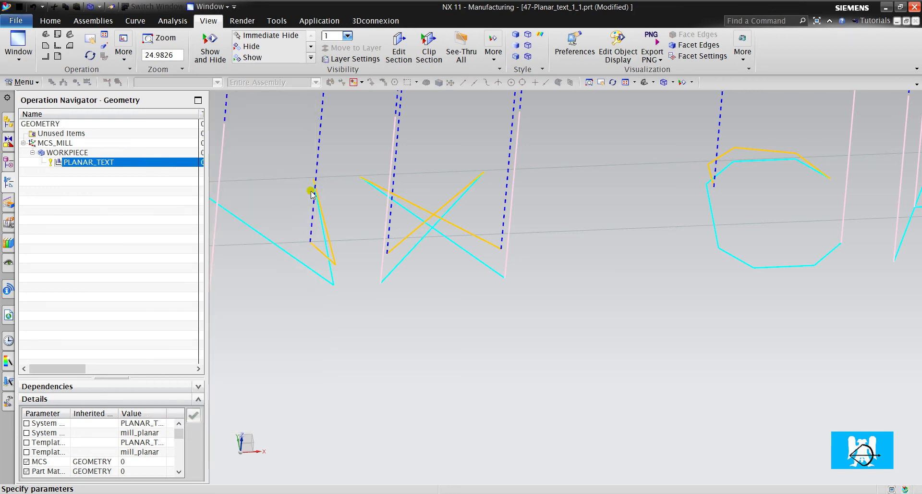
# Step: Set the closed-area engage type to Plunge and regenerate the text toolpath
pyautogui.scroll(-2, 562, 248)
pyautogui.scroll(-2, 542, 250)
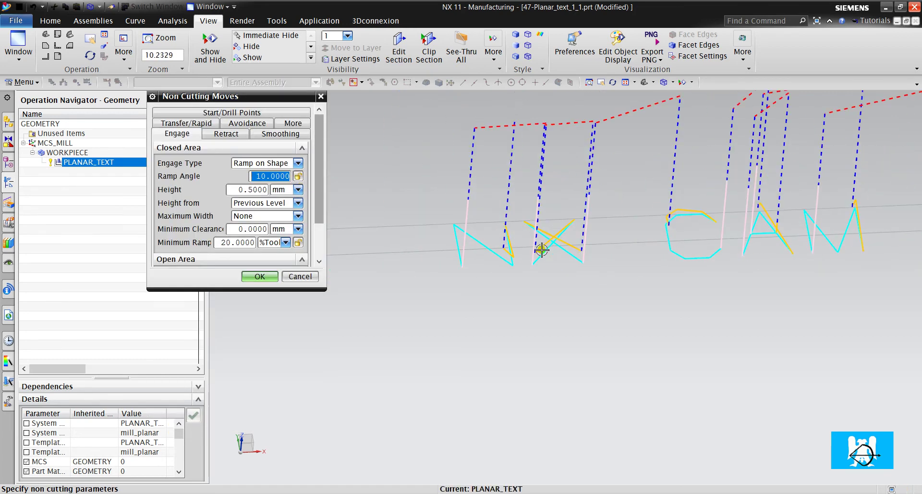
pyautogui.scroll(6, 542, 250)
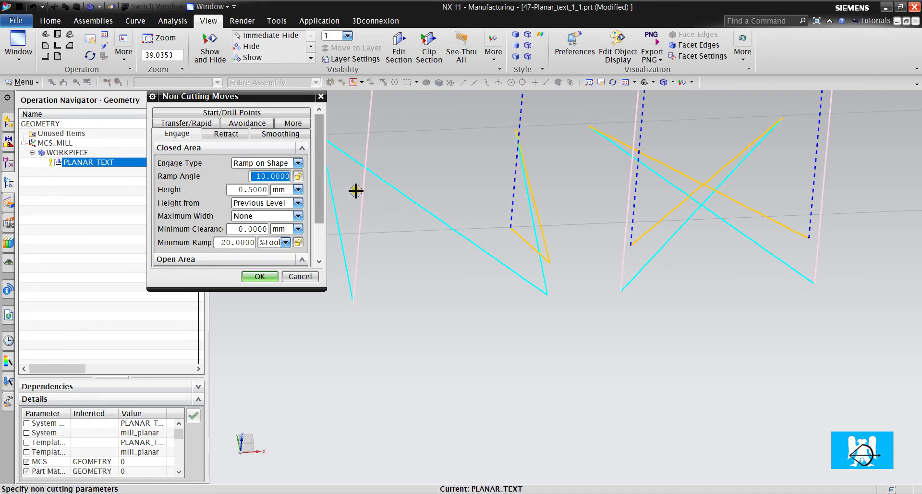
pyautogui.scroll(-2, 252, 207)
pyautogui.scroll(2, 240, 214)
pyautogui.click(268, 162)
pyautogui.click(259, 204)
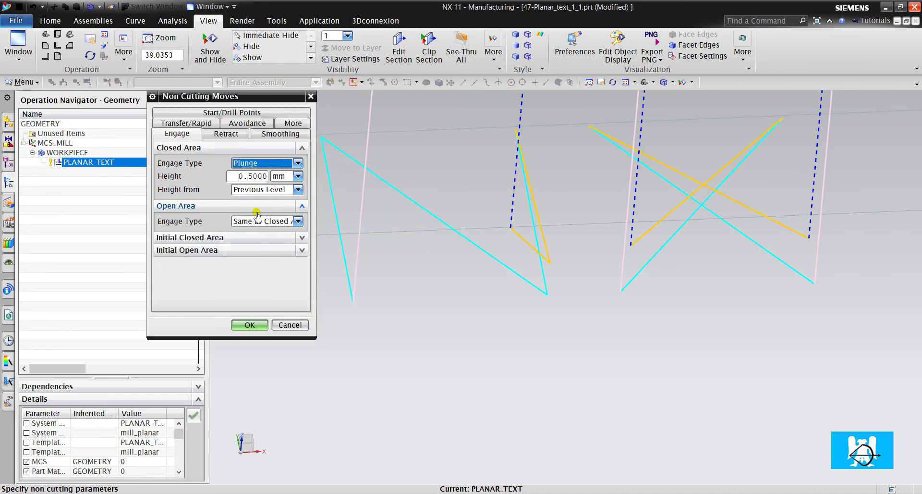
pyautogui.click(255, 325)
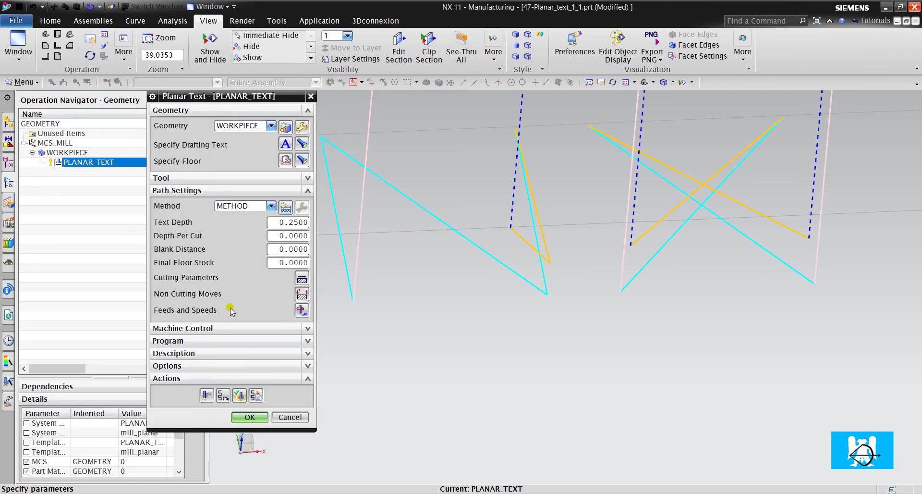
pyautogui.click(207, 396)
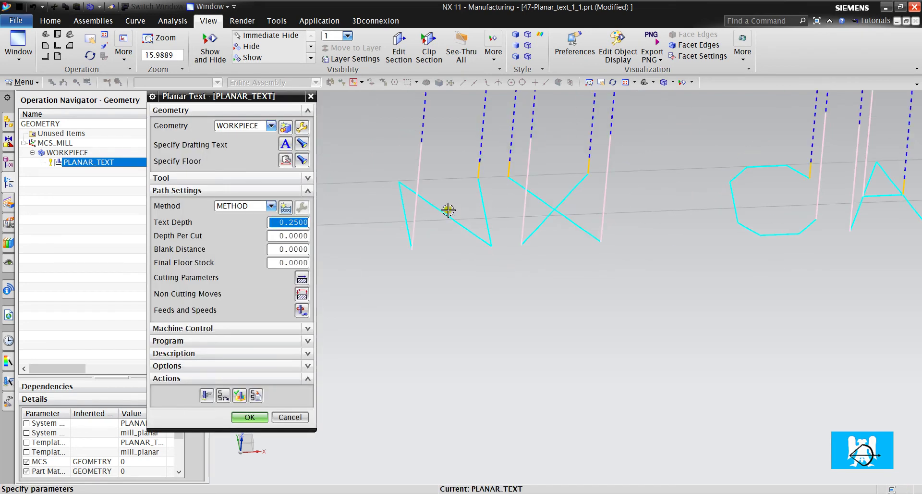
# Step: Change the closed-area engage type in Non Cutting Moves to Ramp on Shape
pyautogui.scroll(2, 644, 189)
pyautogui.scroll(2, 611, 200)
pyautogui.scroll(2, 677, 191)
pyautogui.scroll(2, 657, 160)
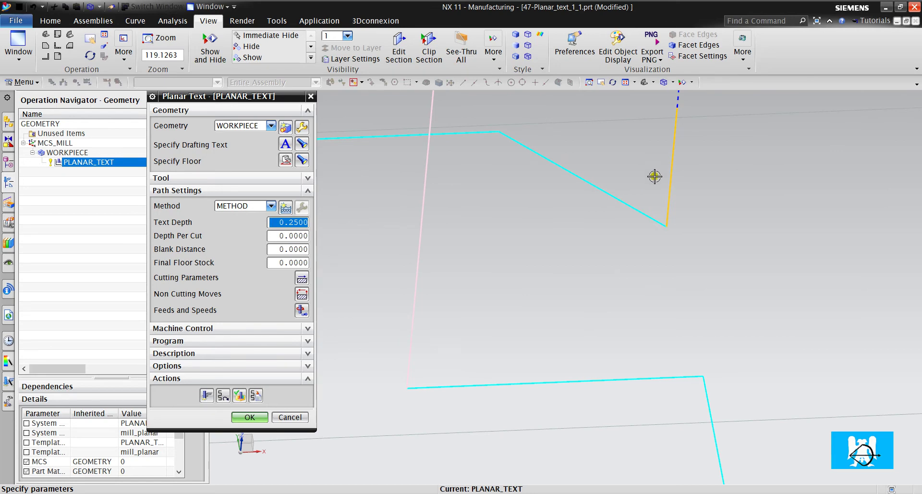
pyautogui.scroll(-3, 508, 203)
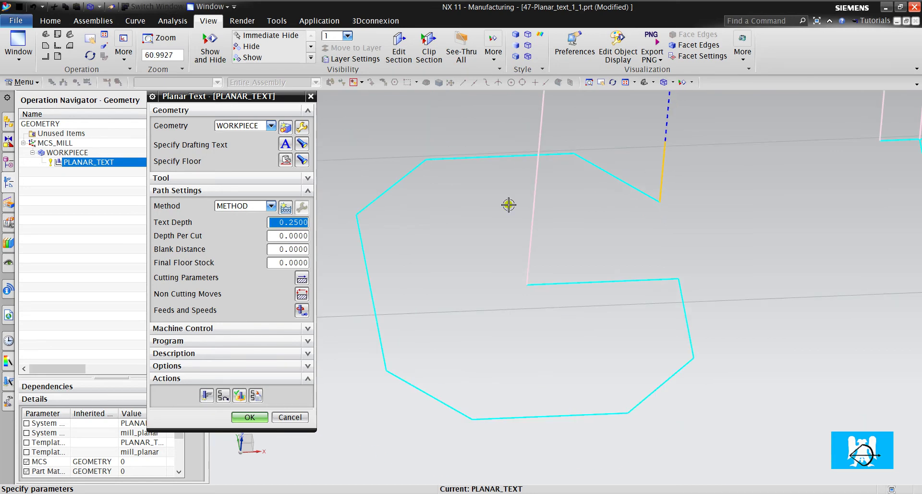
pyautogui.click(300, 281)
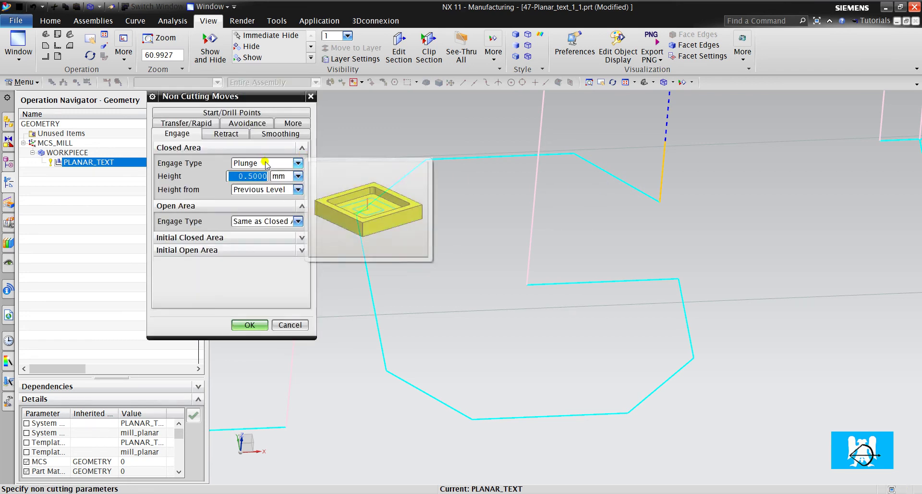
pyautogui.click(266, 163)
pyautogui.click(272, 192)
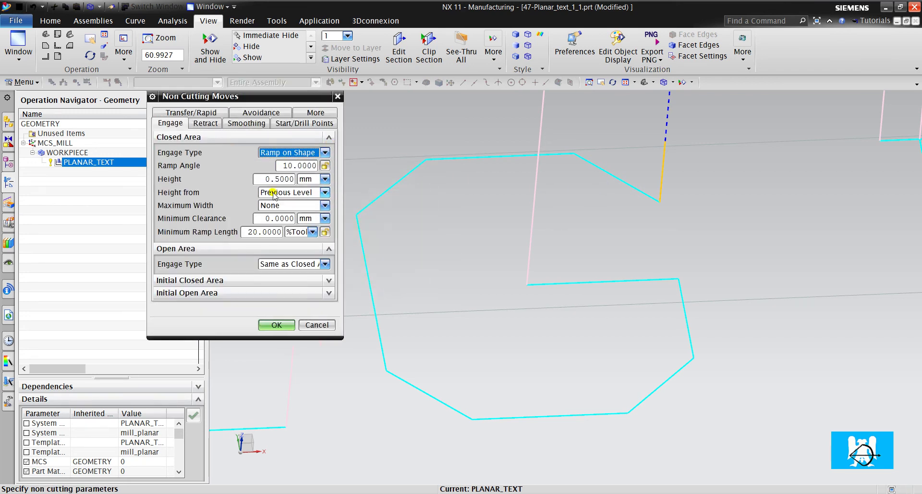
pyautogui.click(275, 324)
# Step: Generate the engraving toolpath with ramp engage and dismiss the engage-move warning
pyautogui.click(206, 395)
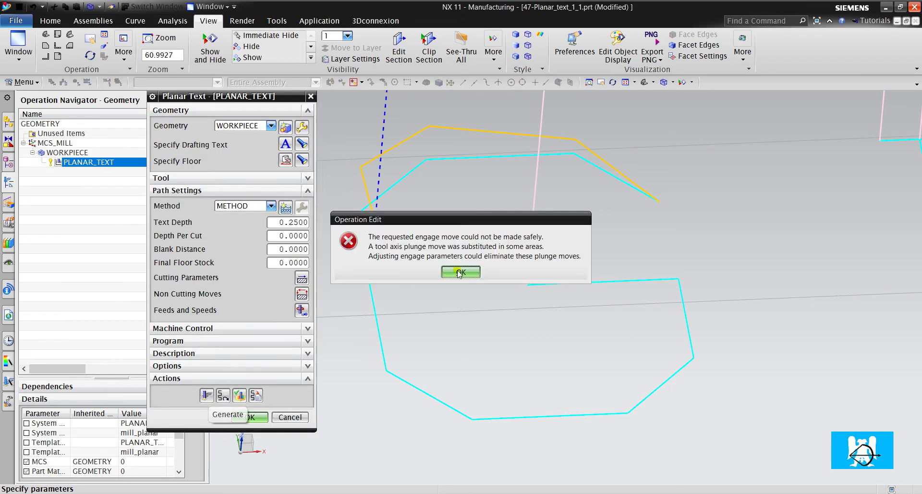
pyautogui.click(460, 272)
pyautogui.scroll(-5, 413, 265)
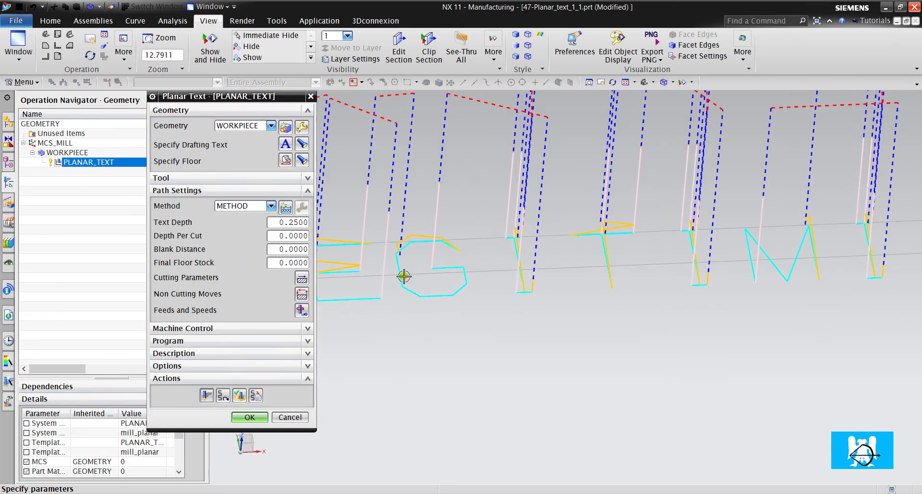
pyautogui.scroll(-5, 403, 273)
pyautogui.scroll(-2, 586, 316)
pyautogui.scroll(-2, 586, 316)
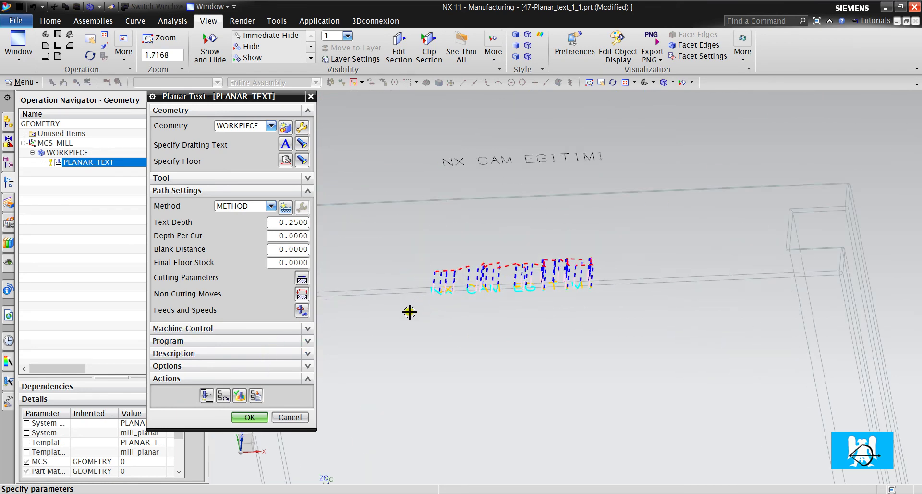
# Step: Play the 2D dynamic material removal of 'NX CAM EGITIMI', then close the Planar Text dialog
pyautogui.middleClick(242, 400)
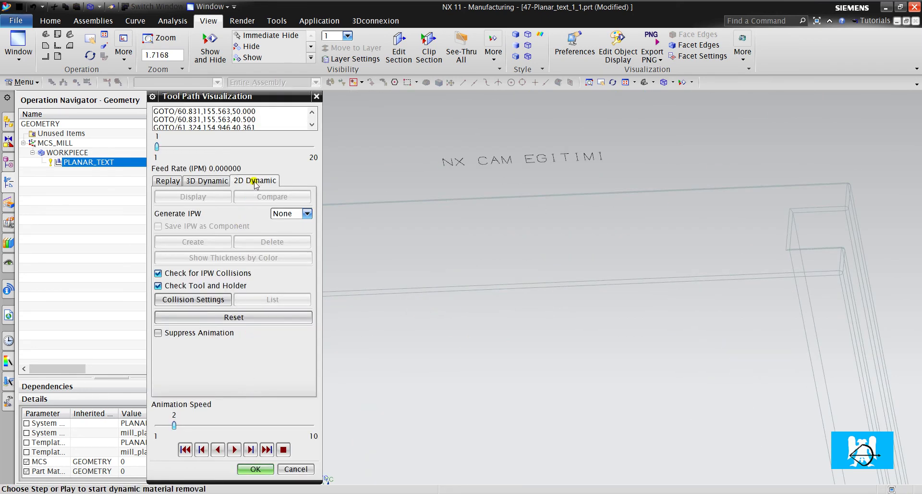
pyautogui.click(234, 449)
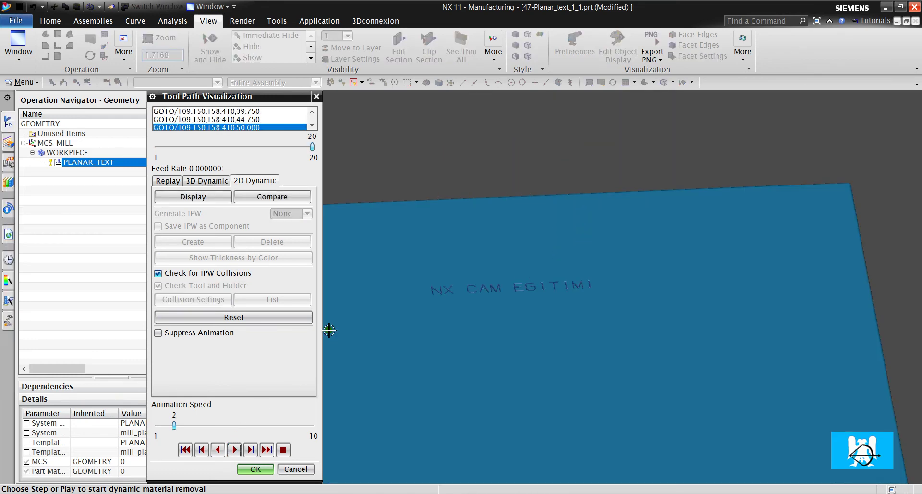
pyautogui.click(260, 468)
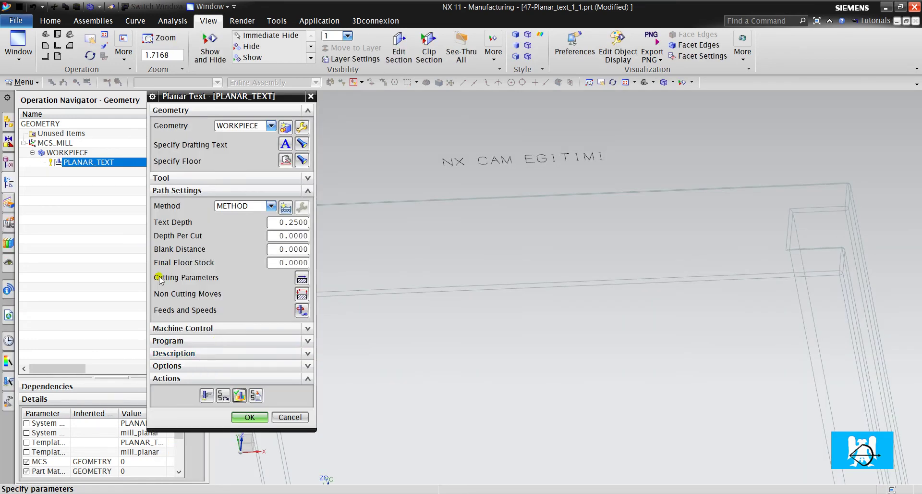
pyautogui.click(254, 417)
# Step: Define the WORKPIECE blank as Offset from Part with 0.0000 offset, then select PLANAR_TEXT
pyautogui.doubleClick(83, 152)
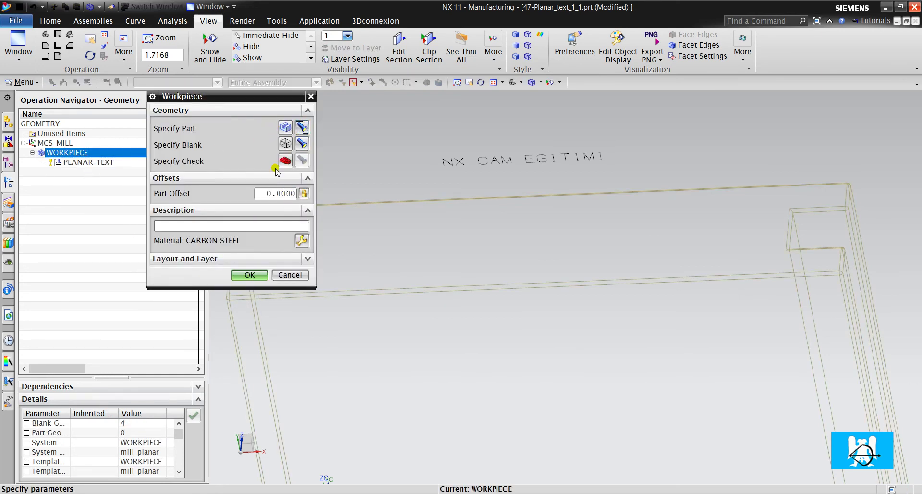
pyautogui.click(302, 143)
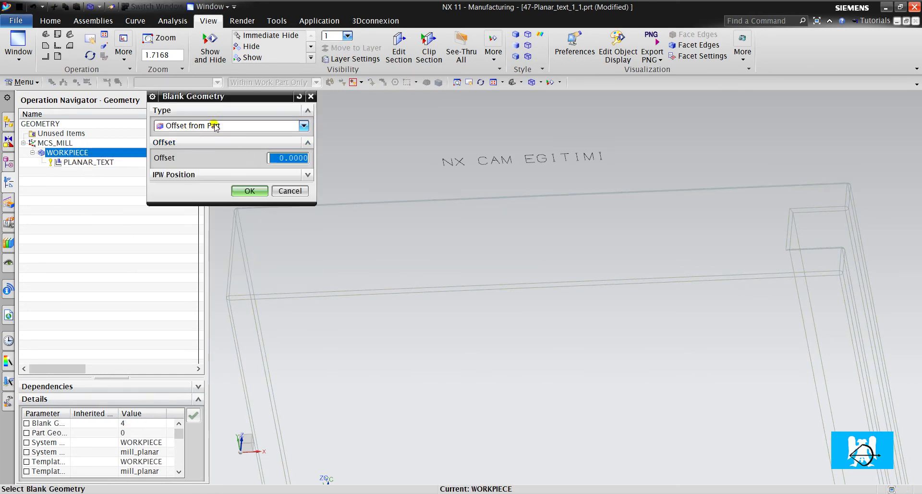
pyautogui.click(252, 191)
pyautogui.click(260, 277)
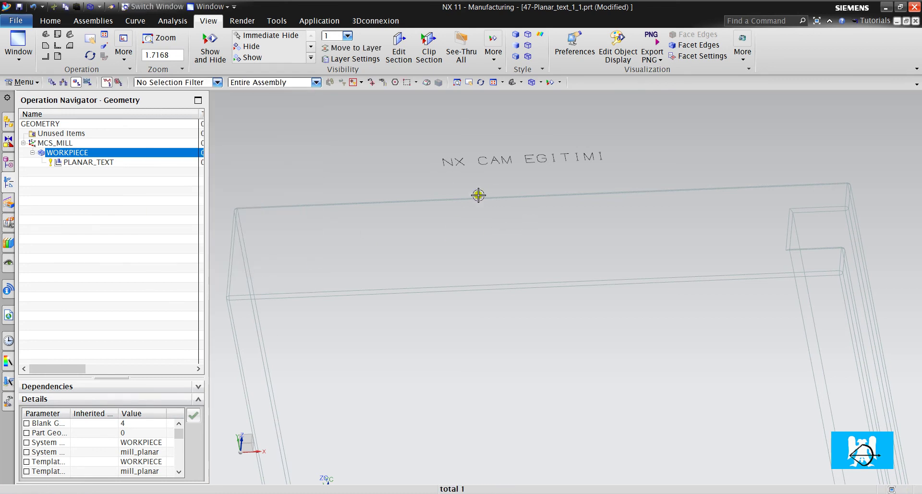
pyautogui.click(105, 160)
# Step: Replay the 2D dynamic material removal for PLANAR_TEXT over the new offset blank
pyautogui.doubleClick(105, 162)
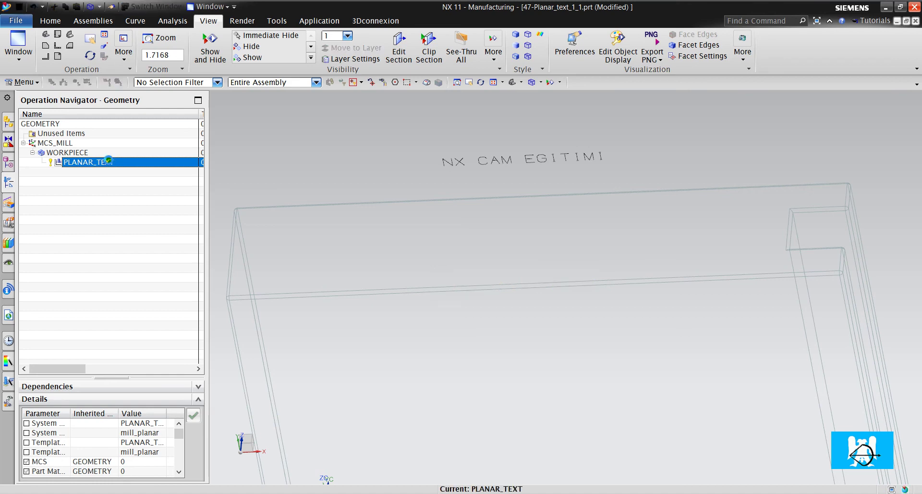
pyautogui.click(240, 396)
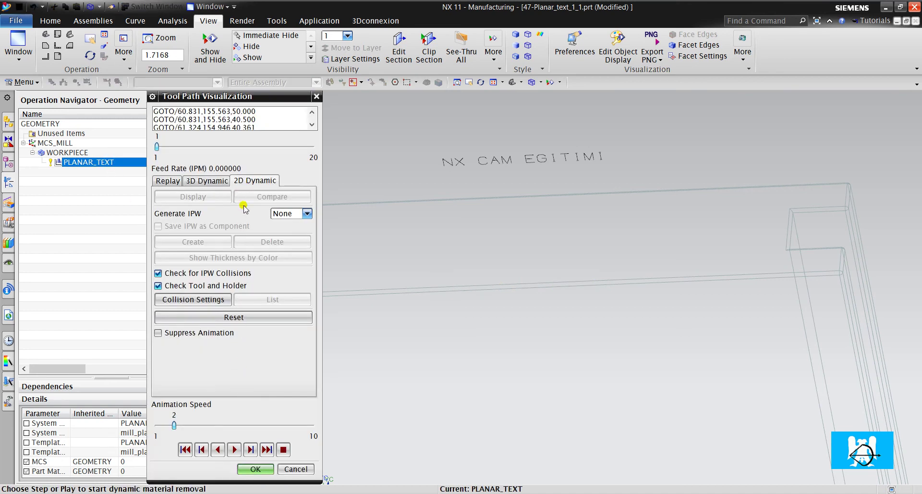
pyautogui.click(234, 449)
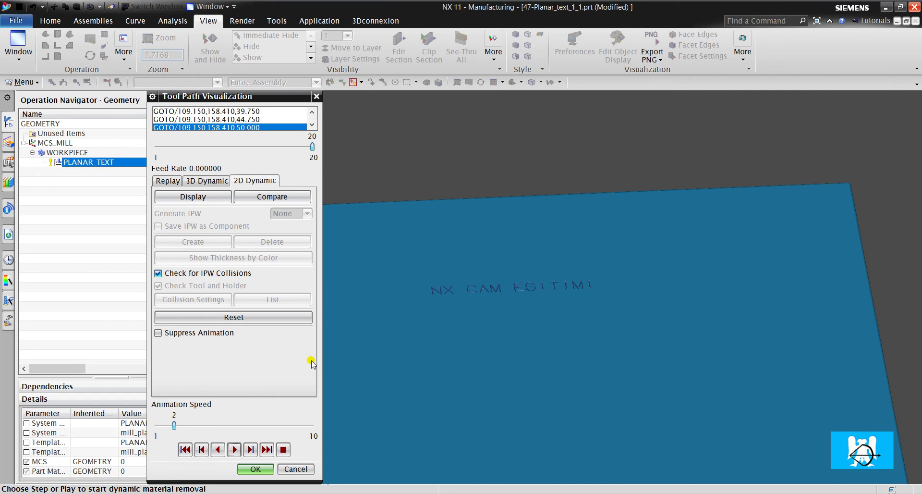
pyautogui.click(256, 469)
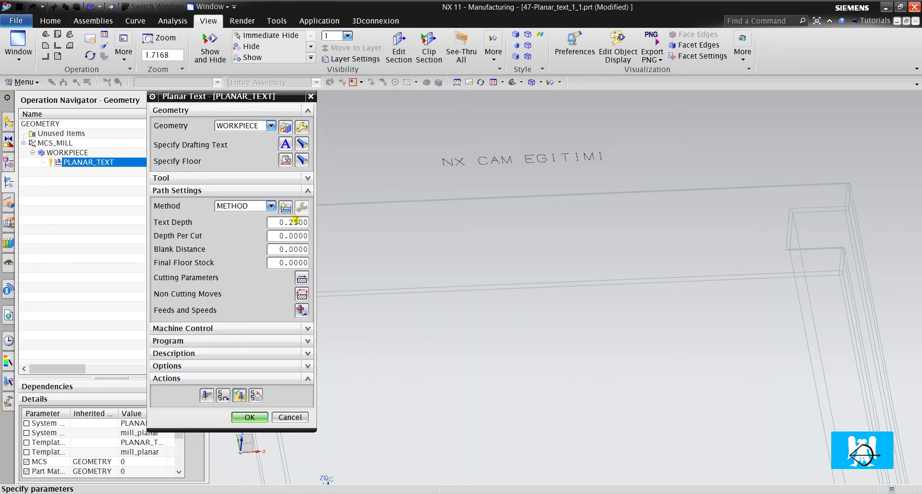
# Step: Change Text Depth to 0.5, regenerate the toolpath, and replay the 2D material removal
pyautogui.doubleClick(297, 222)
pyautogui.write('.5')
pyautogui.click(206, 395)
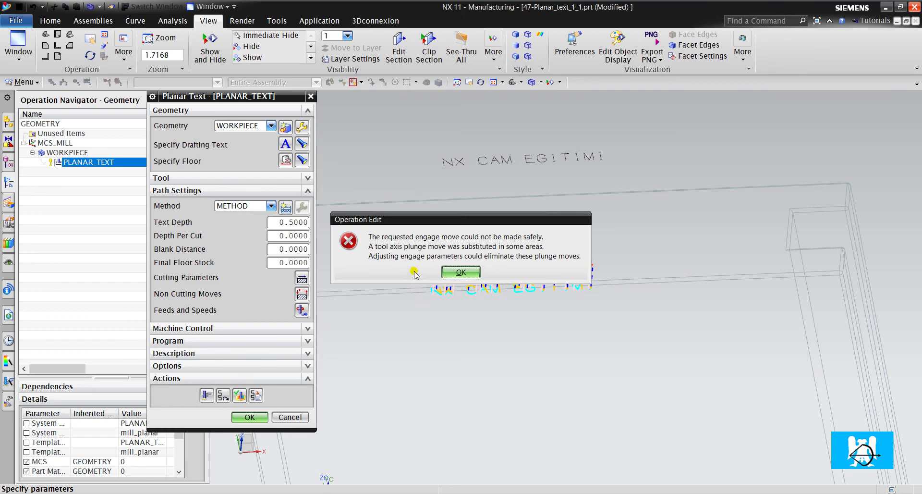
pyautogui.click(458, 272)
pyautogui.click(240, 396)
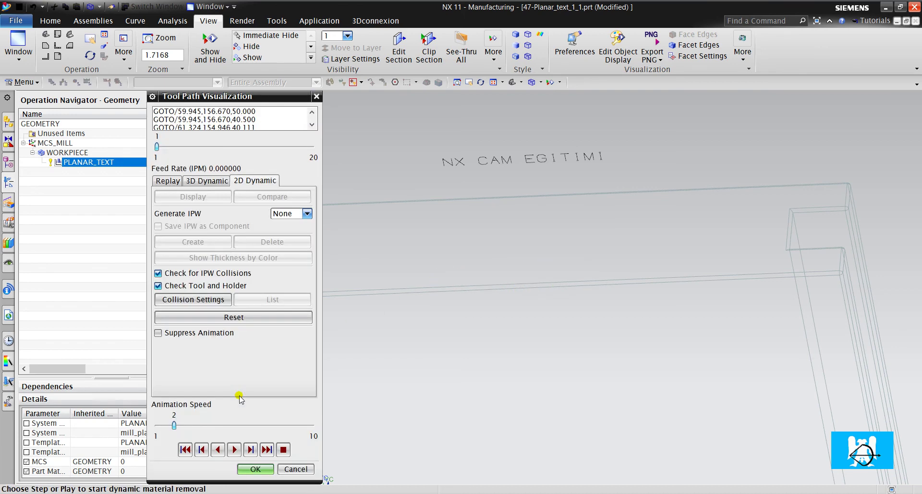
pyautogui.click(234, 449)
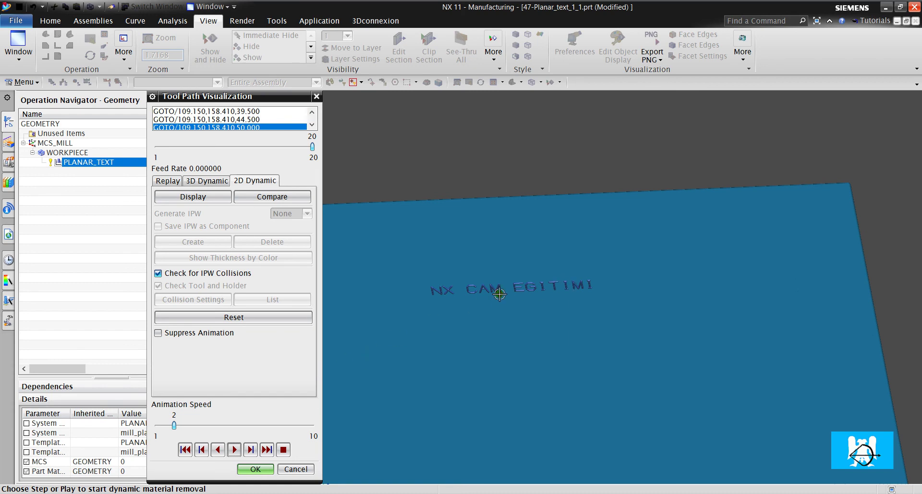
pyautogui.click(259, 471)
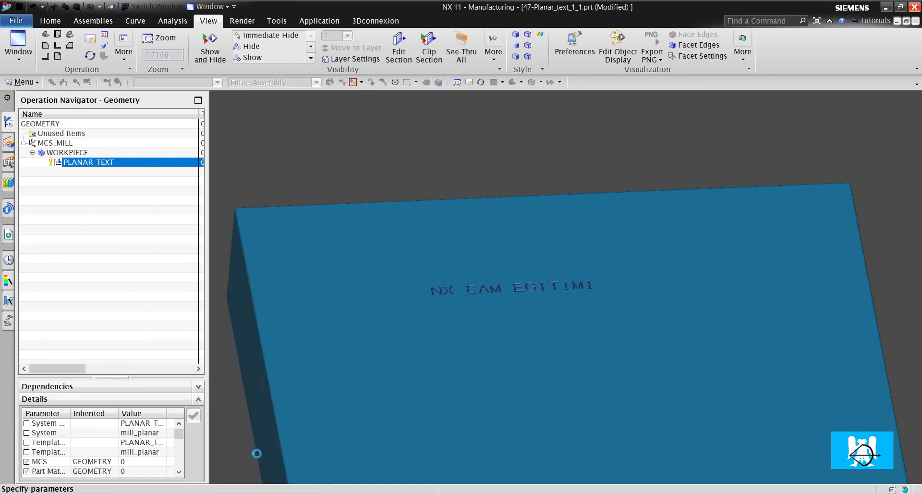
pyautogui.click(303, 279)
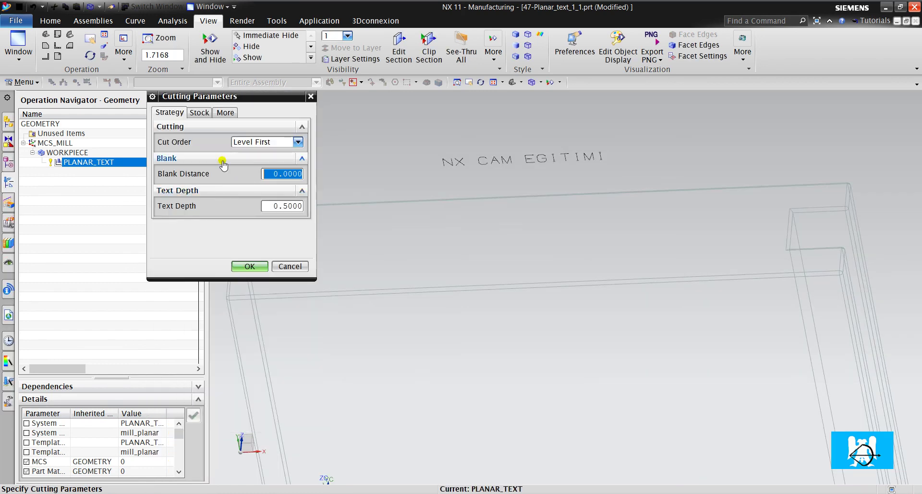
pyautogui.click(201, 115)
pyautogui.click(225, 113)
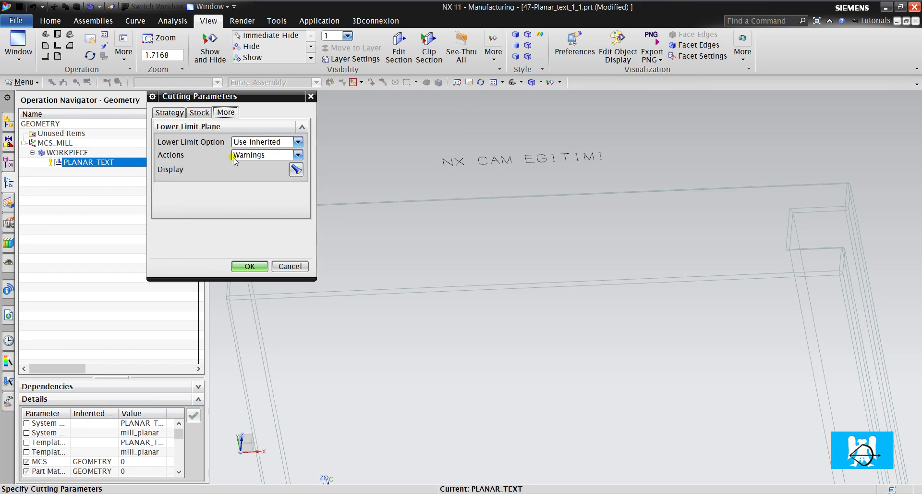
pyautogui.click(249, 265)
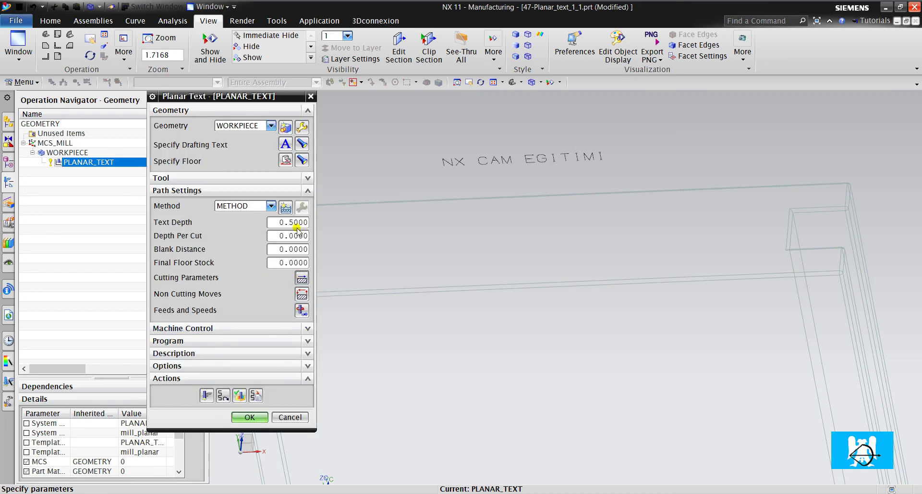
pyautogui.doubleClick(296, 222)
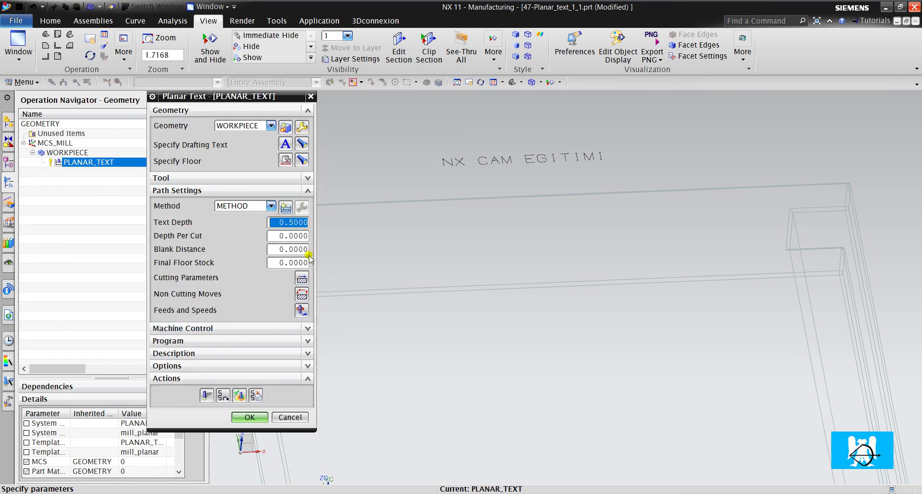